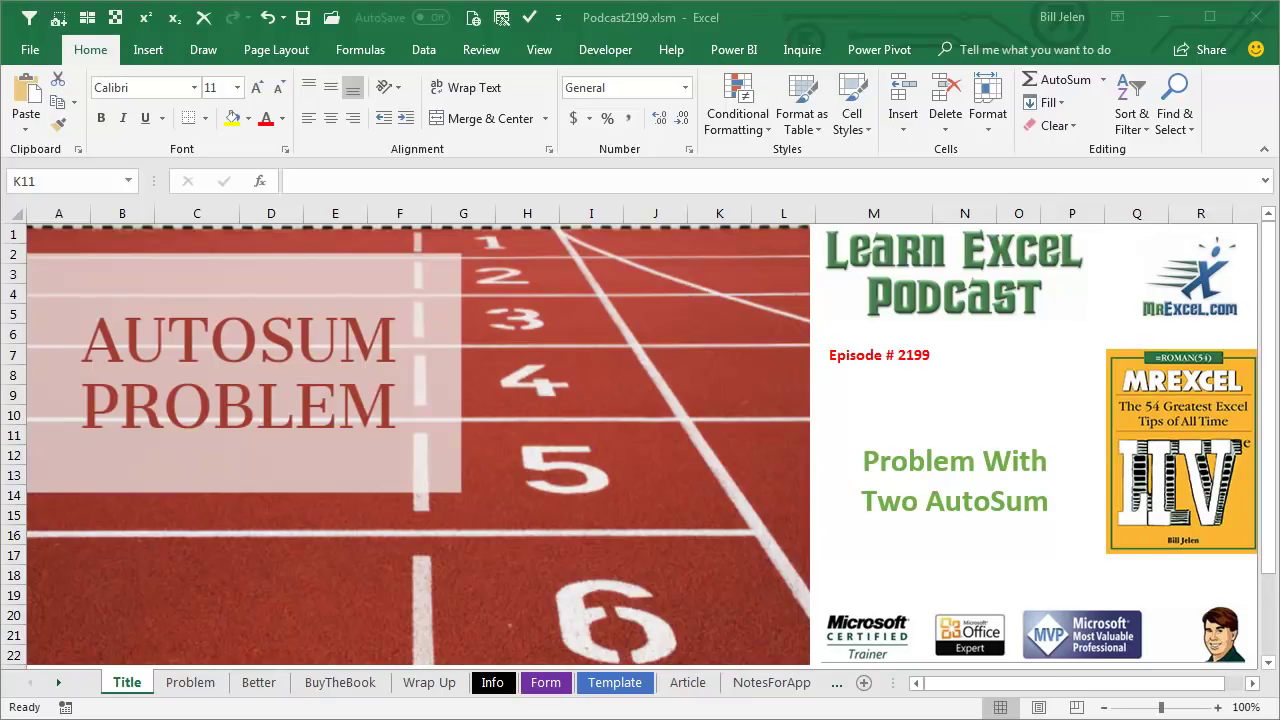
- Open the Problem sheet with the fruit rows valued 100 and 200
left_click(190, 683)
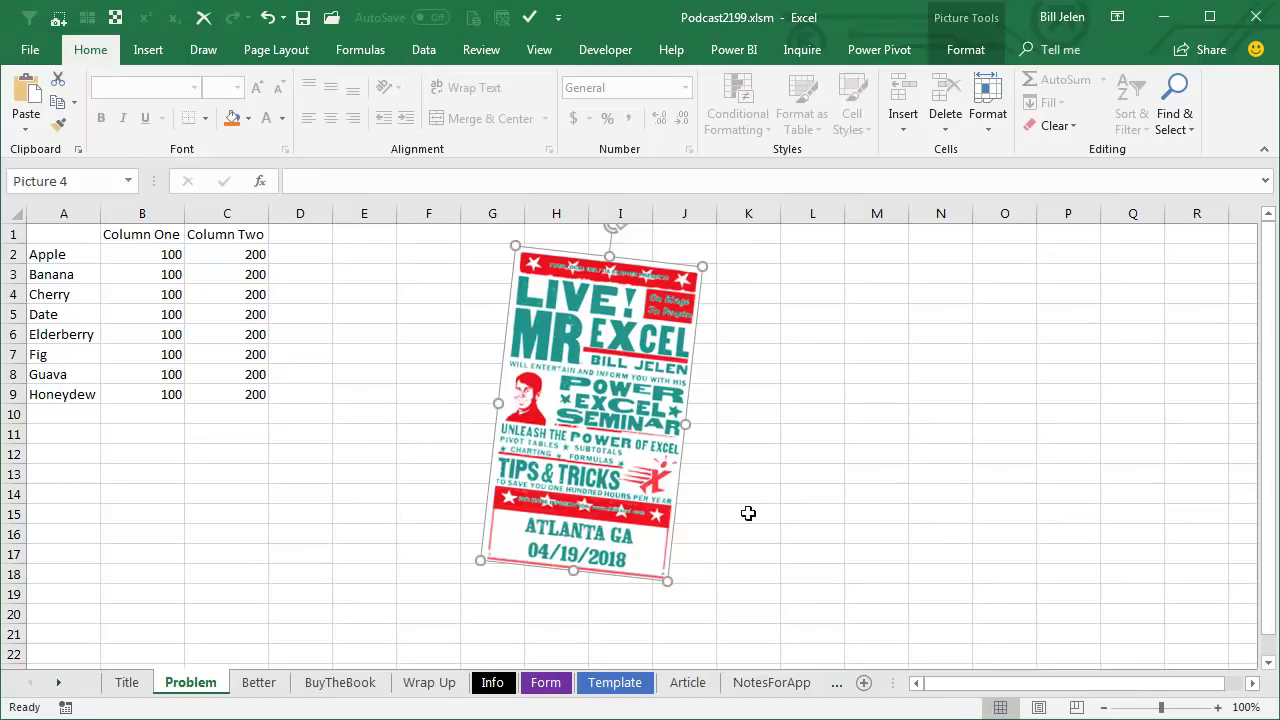
- Label A10 'Total' and AutoSum B10:C10 to get 800 and 1600
left_click(58, 412)
type("Total")
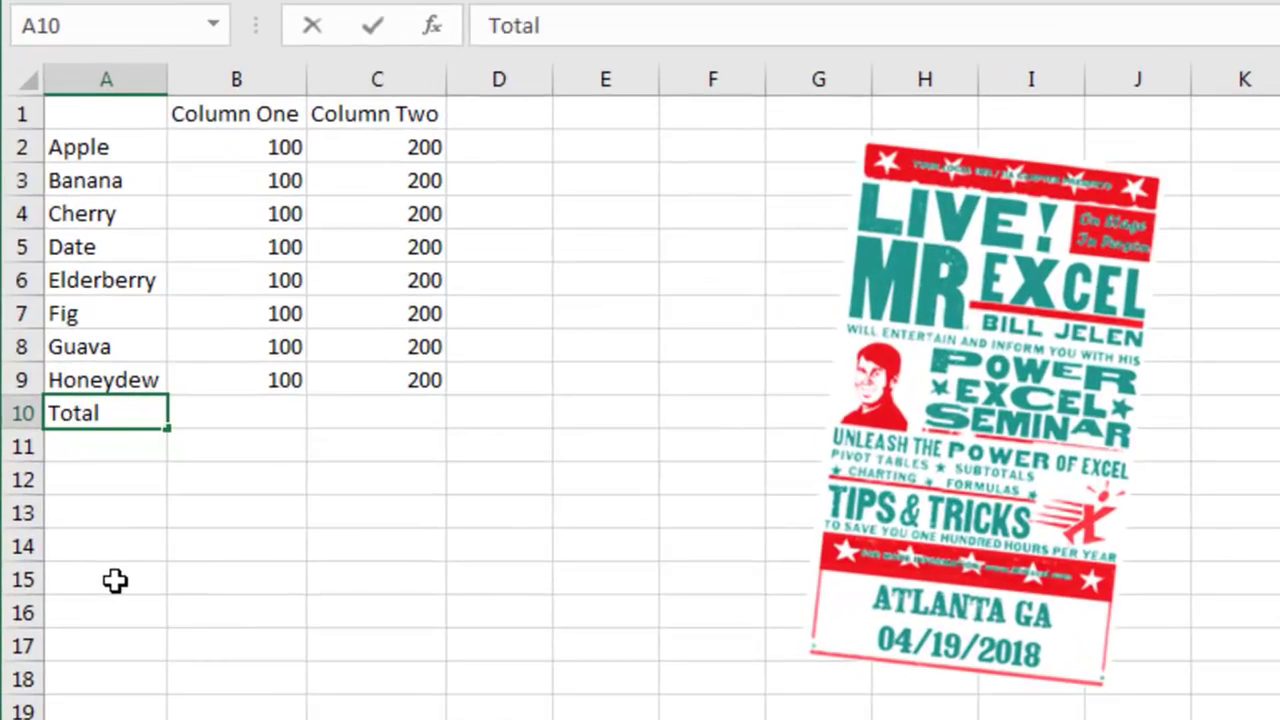
key("Tab")
key("shift+Right")
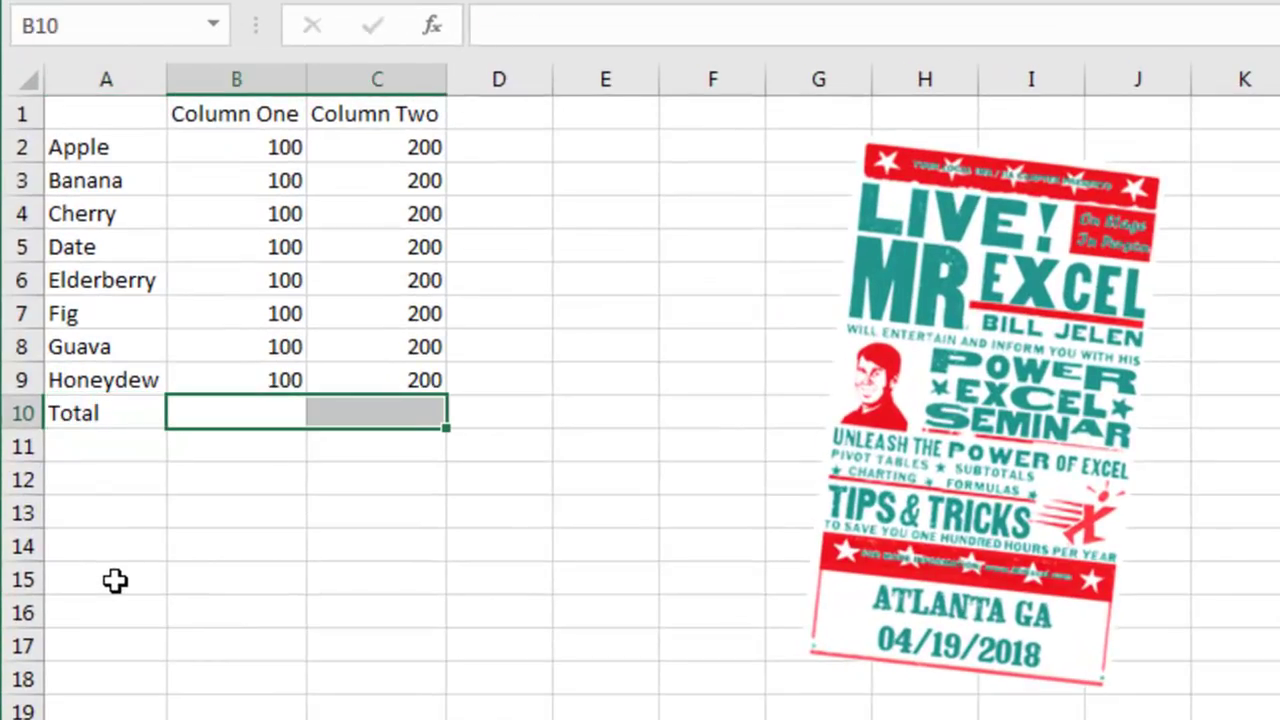
key("alt+equal")
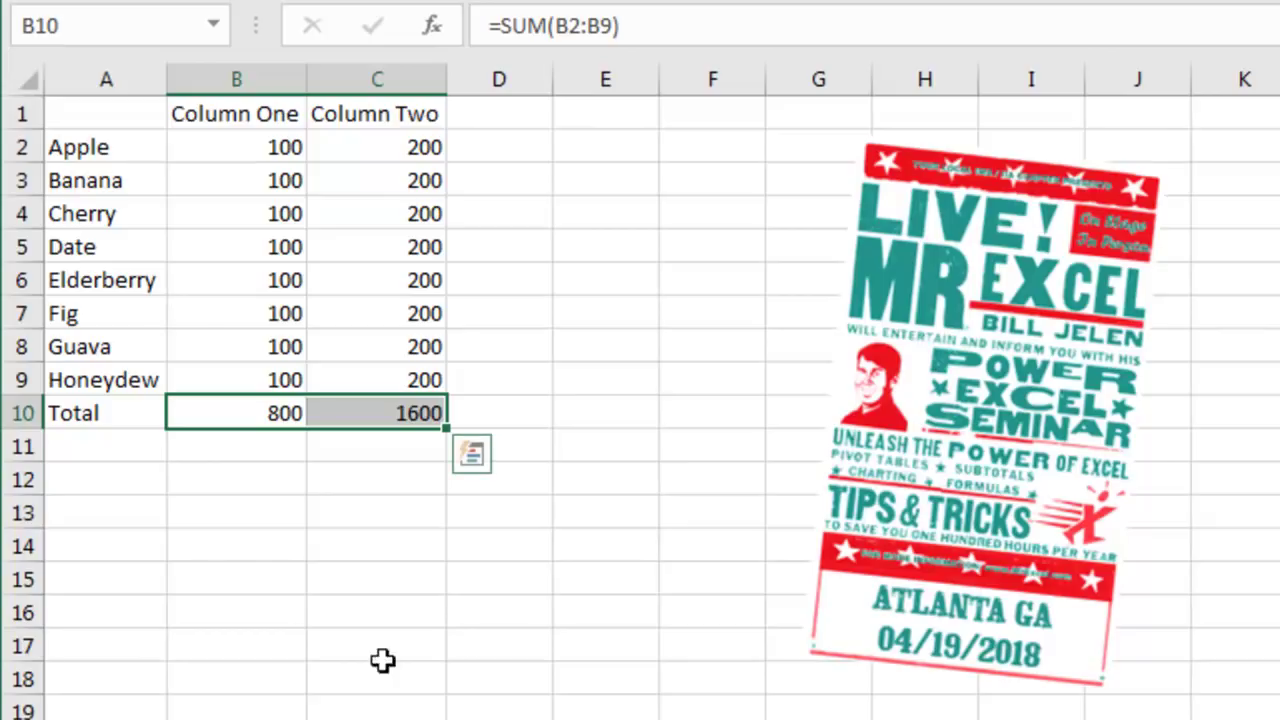
left_click(106, 414)
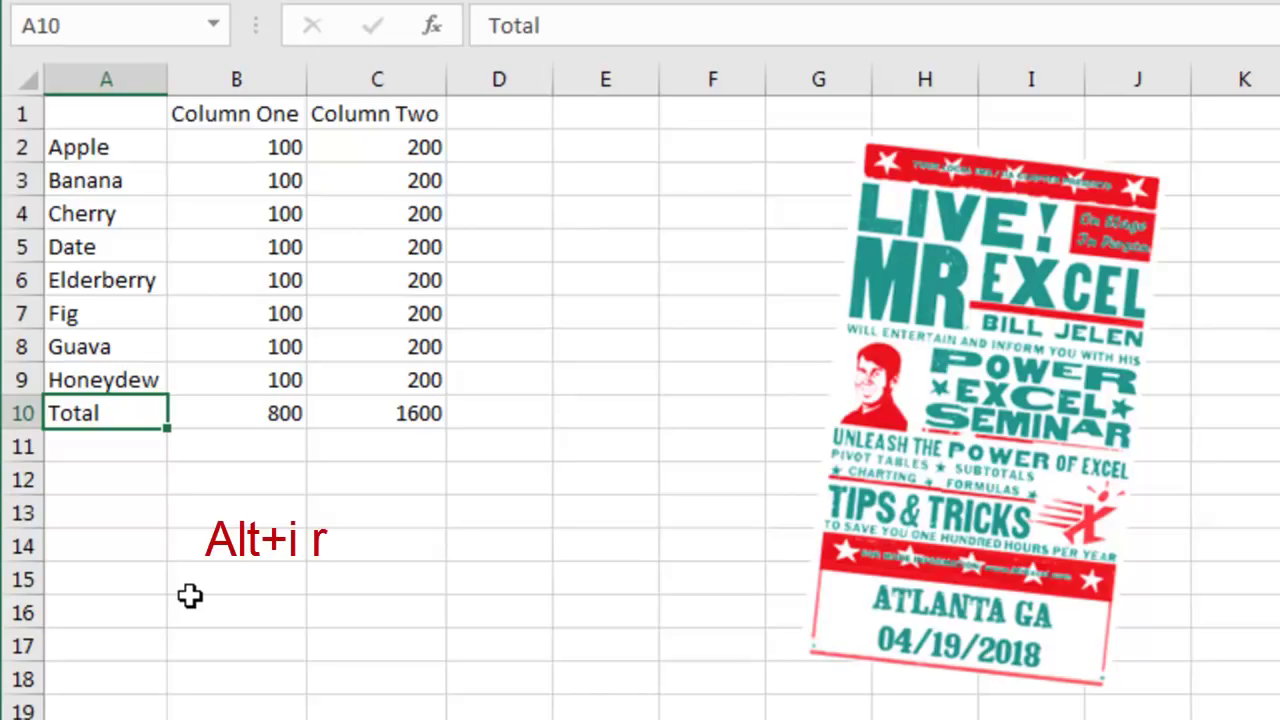
- Insert an Iceberg row above Total with values 100 and 200
key("alt+i")
type("rIceberg")
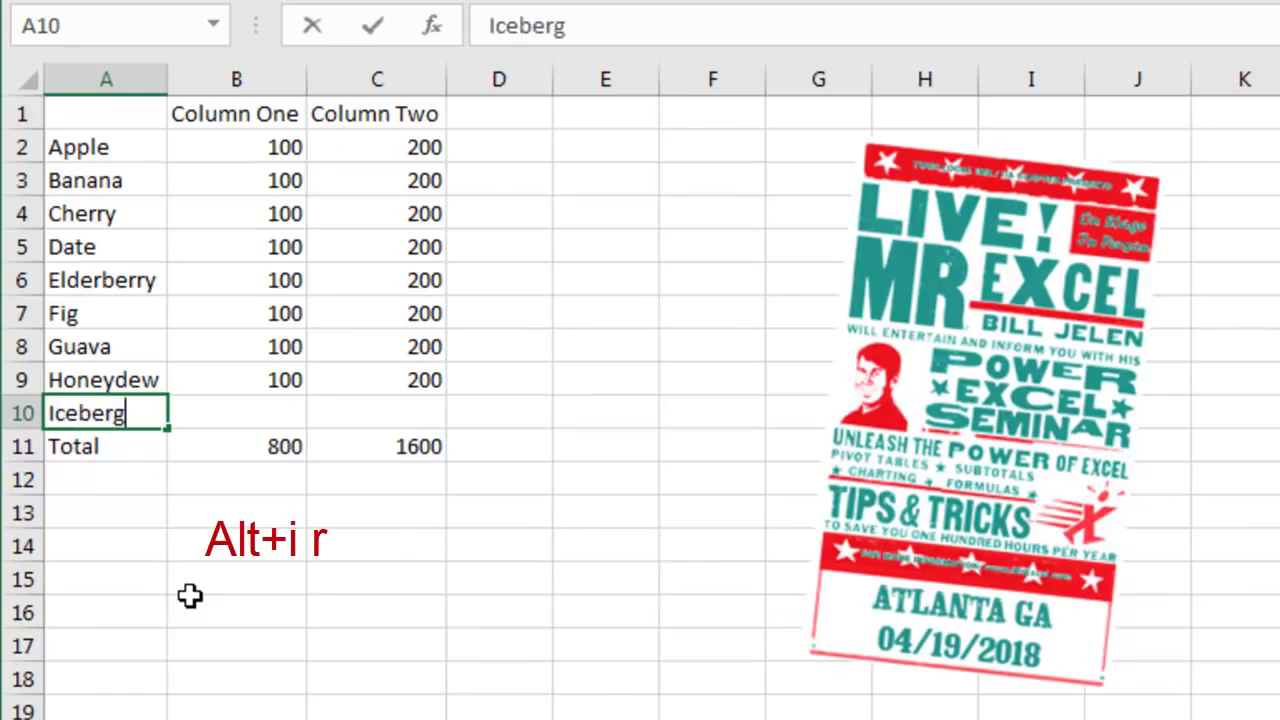
key("Tab")
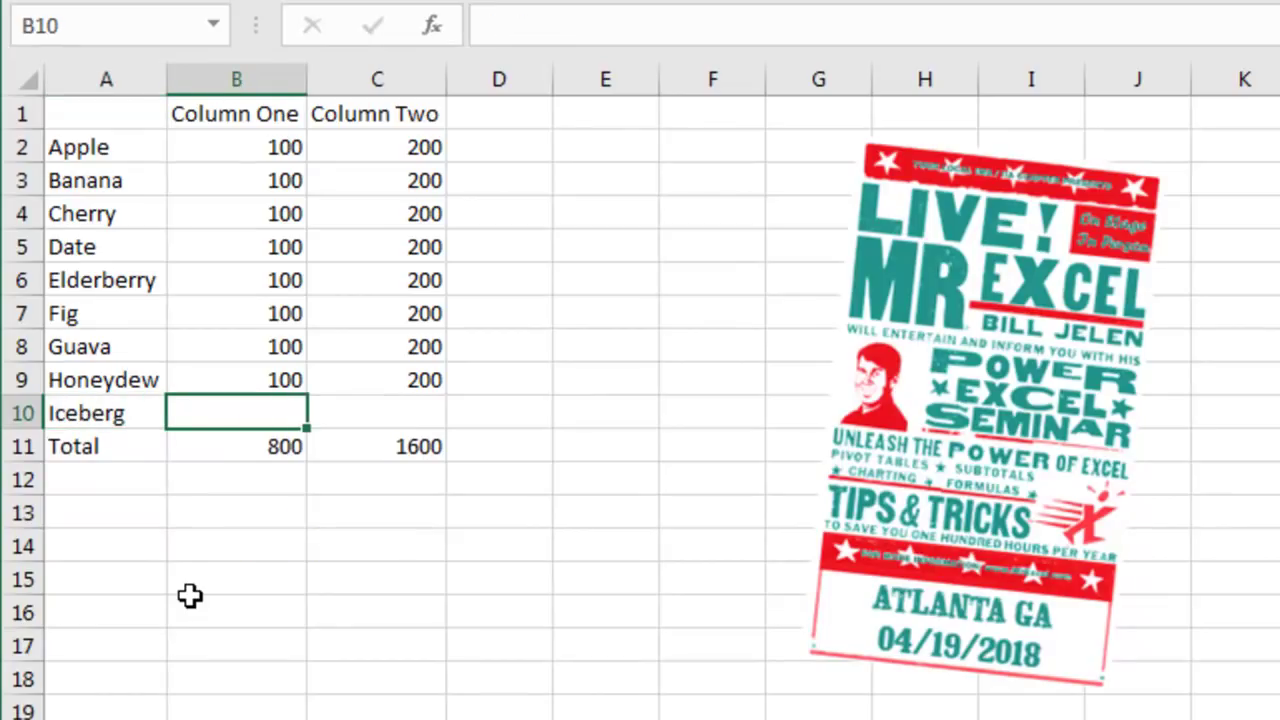
type("100")
key("Tab")
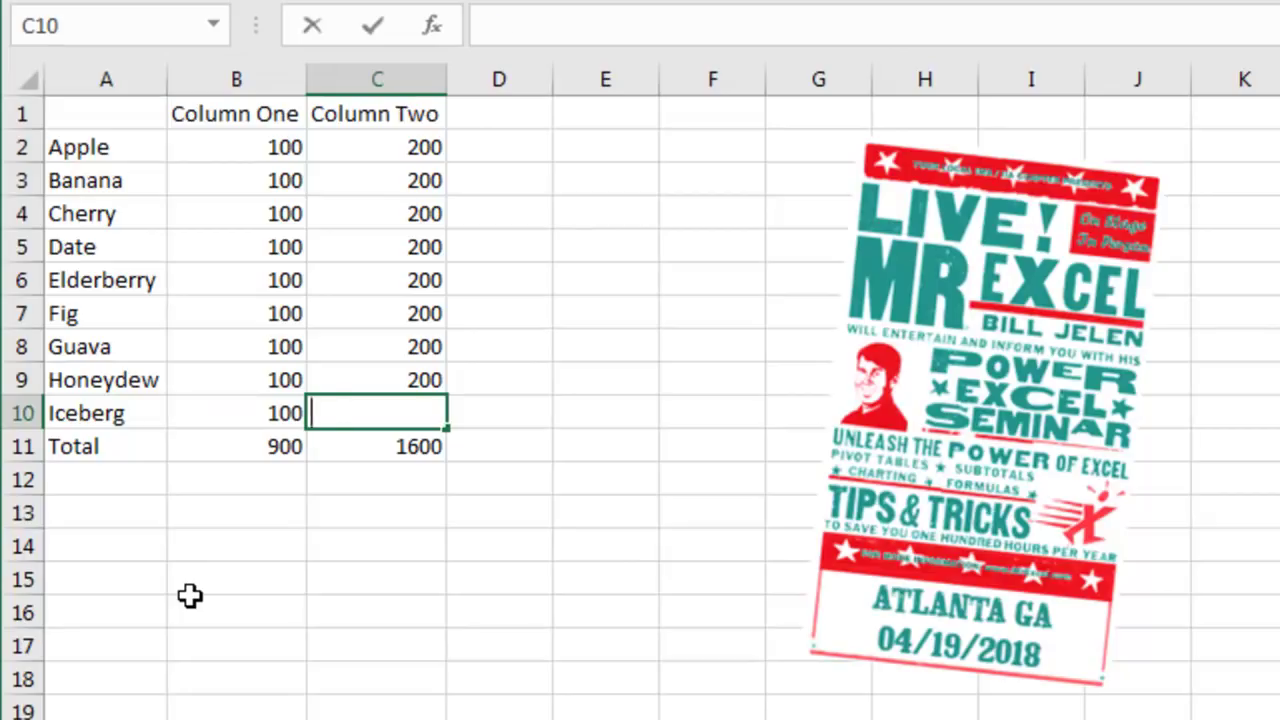
type("200")
key("Return")
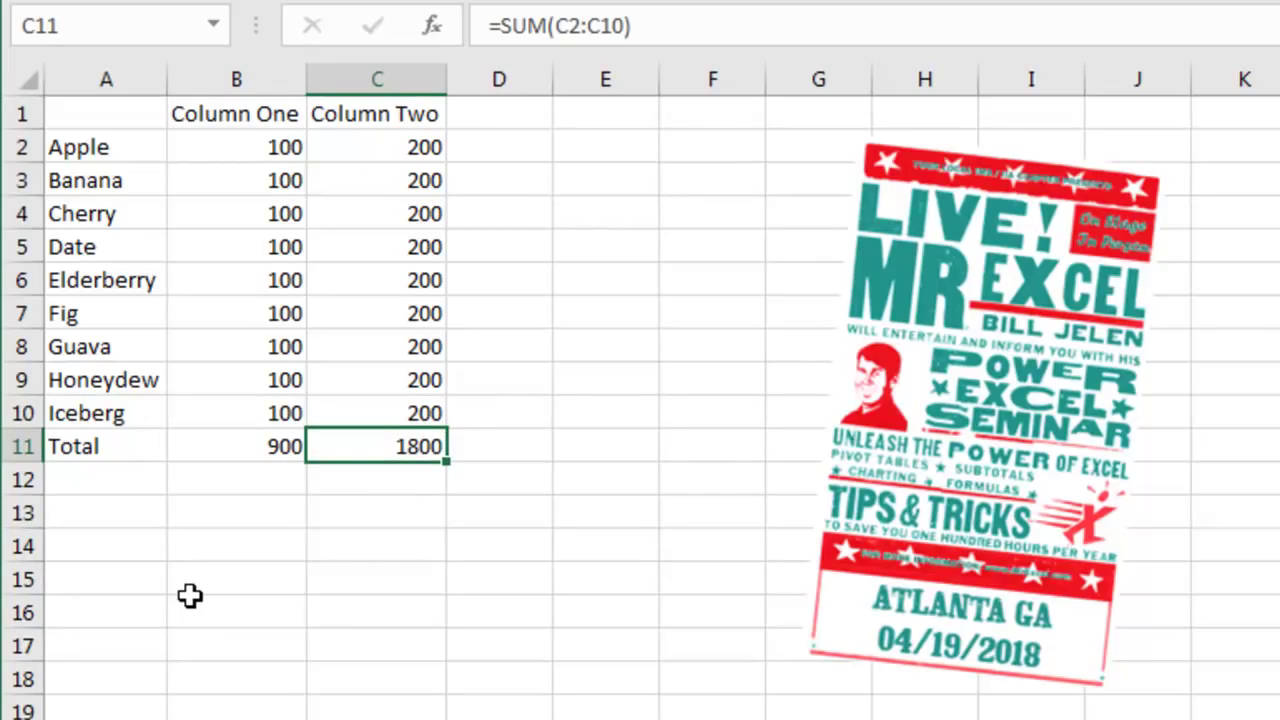
key("Left")
key("Left")
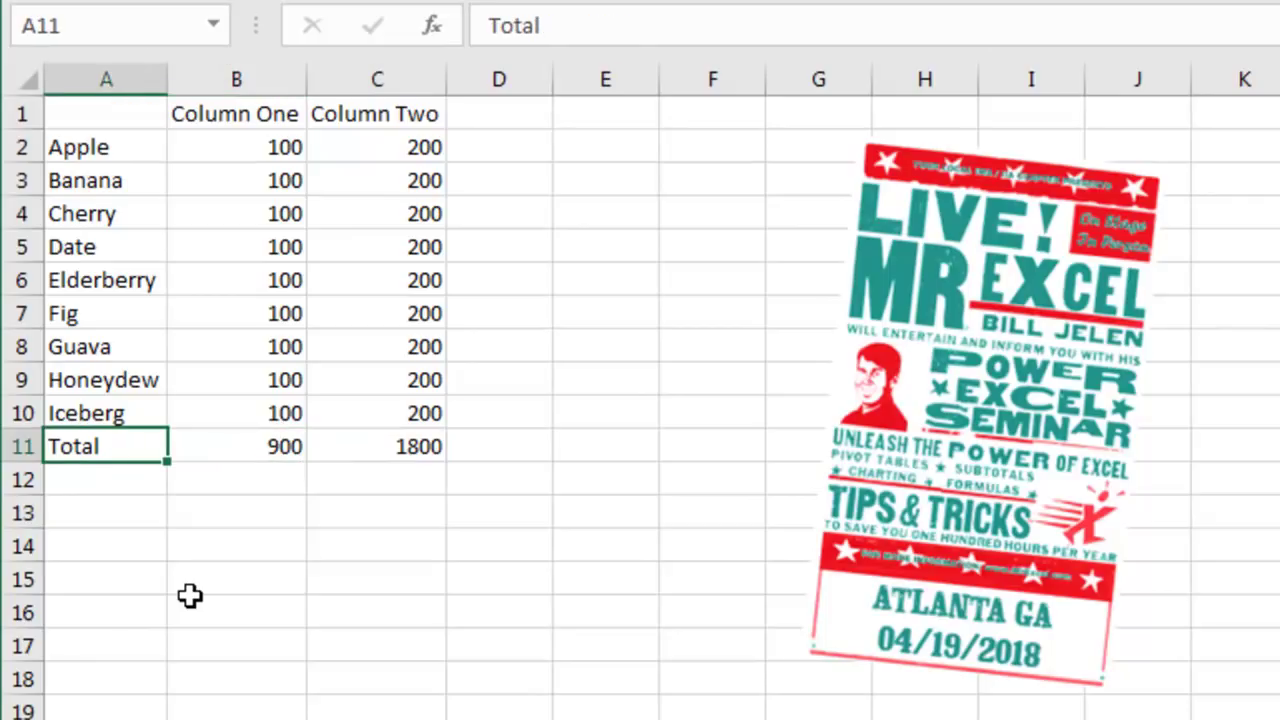
- Insert a Jicama row above Total with 100 in Column One
key("alt+i")
type("r")
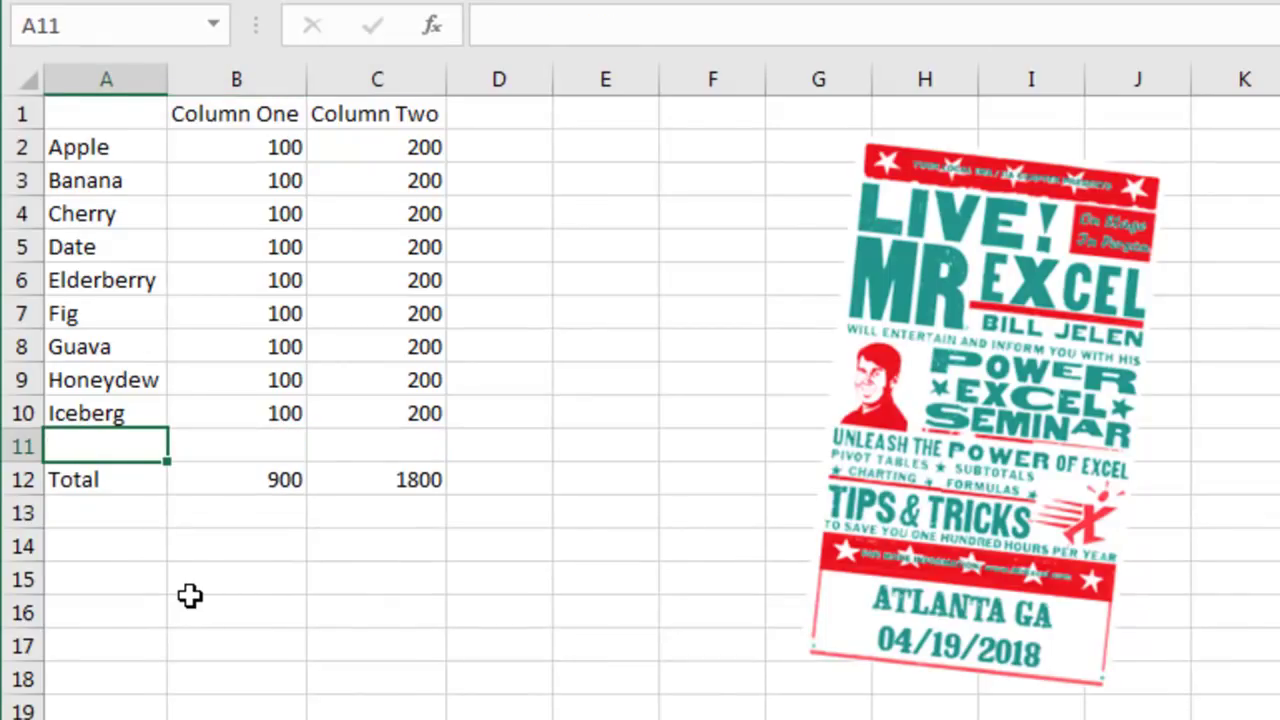
type("Jicama")
key("Tab")
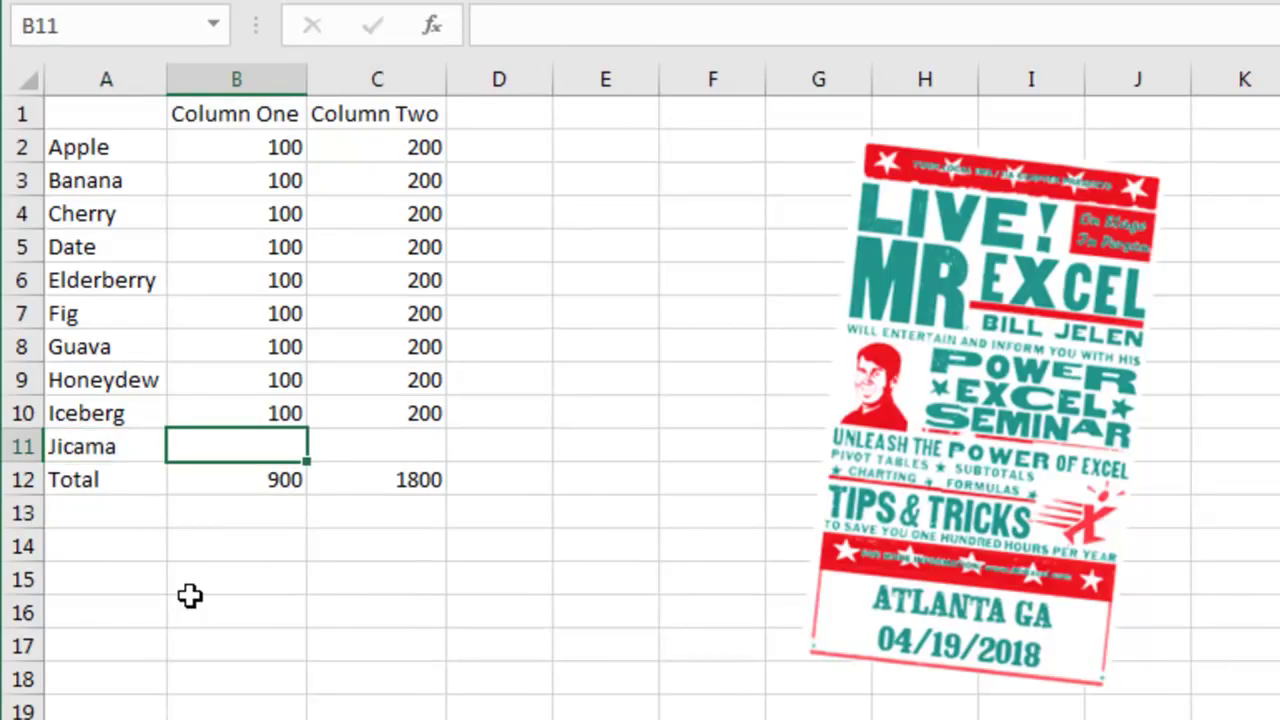
type("100")
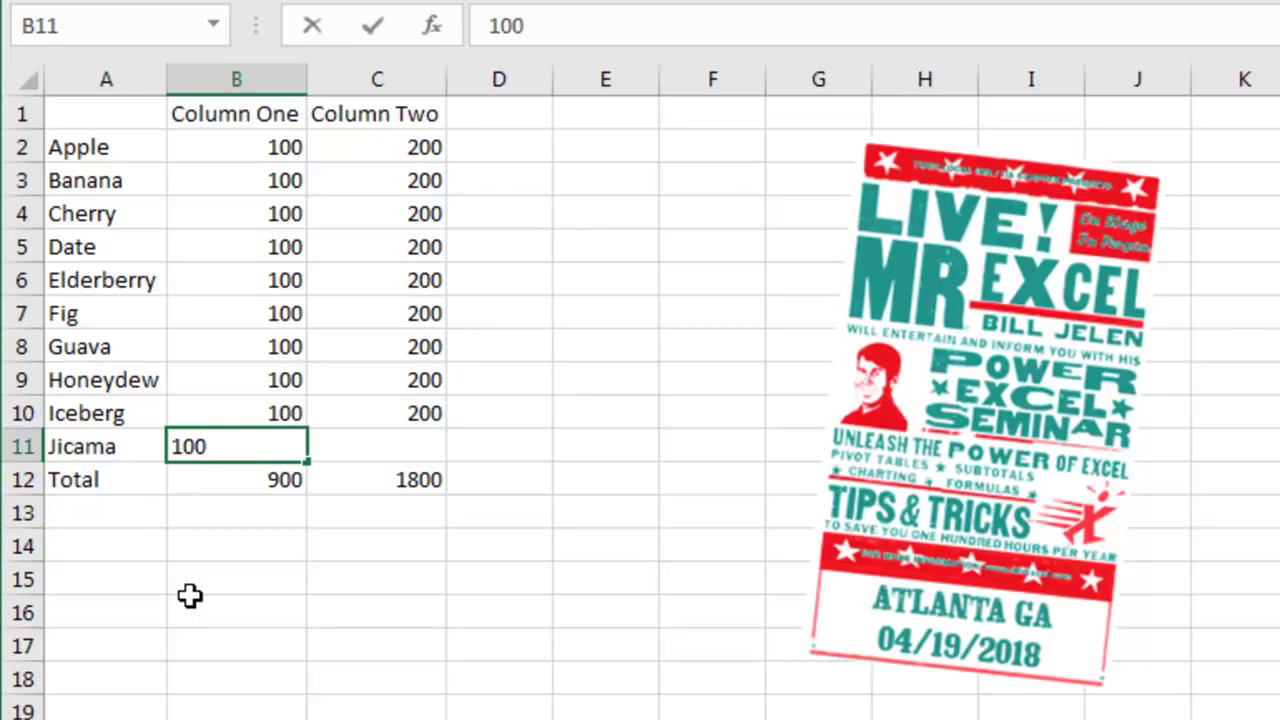
key("Return")
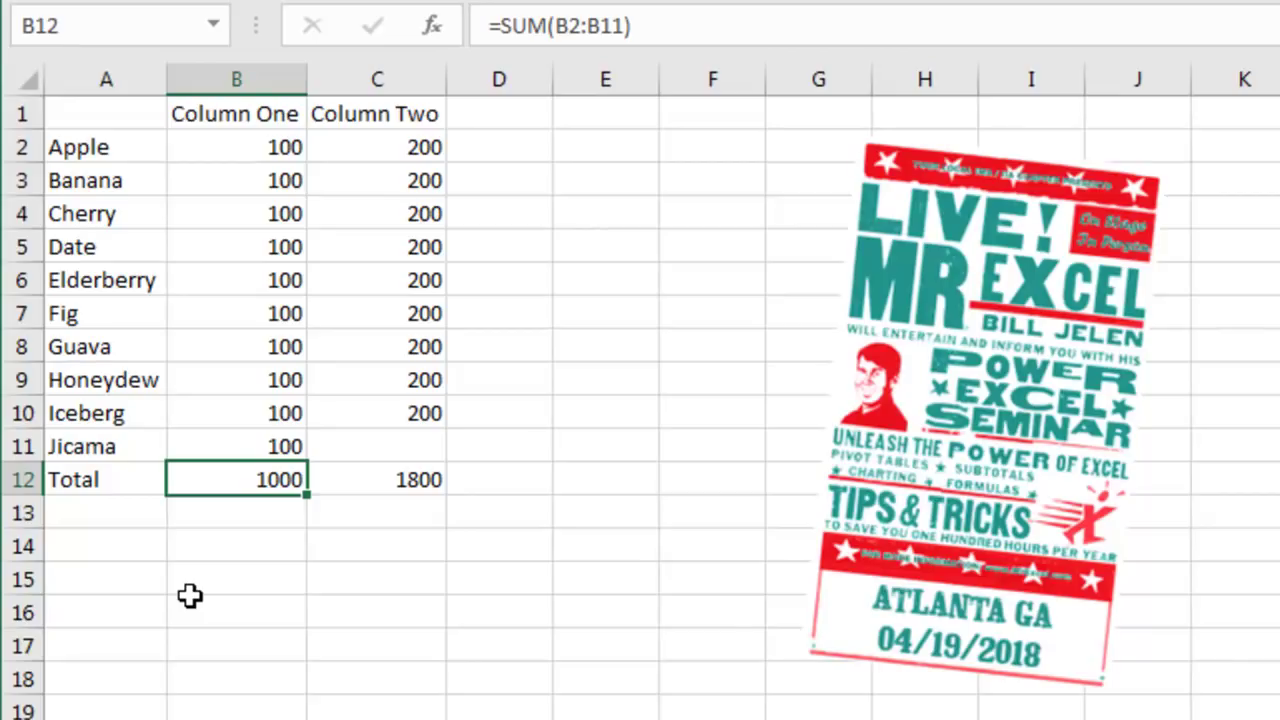
- Insert a Kale row with 123 and 222; Column Two total stays 1800
key("Left")
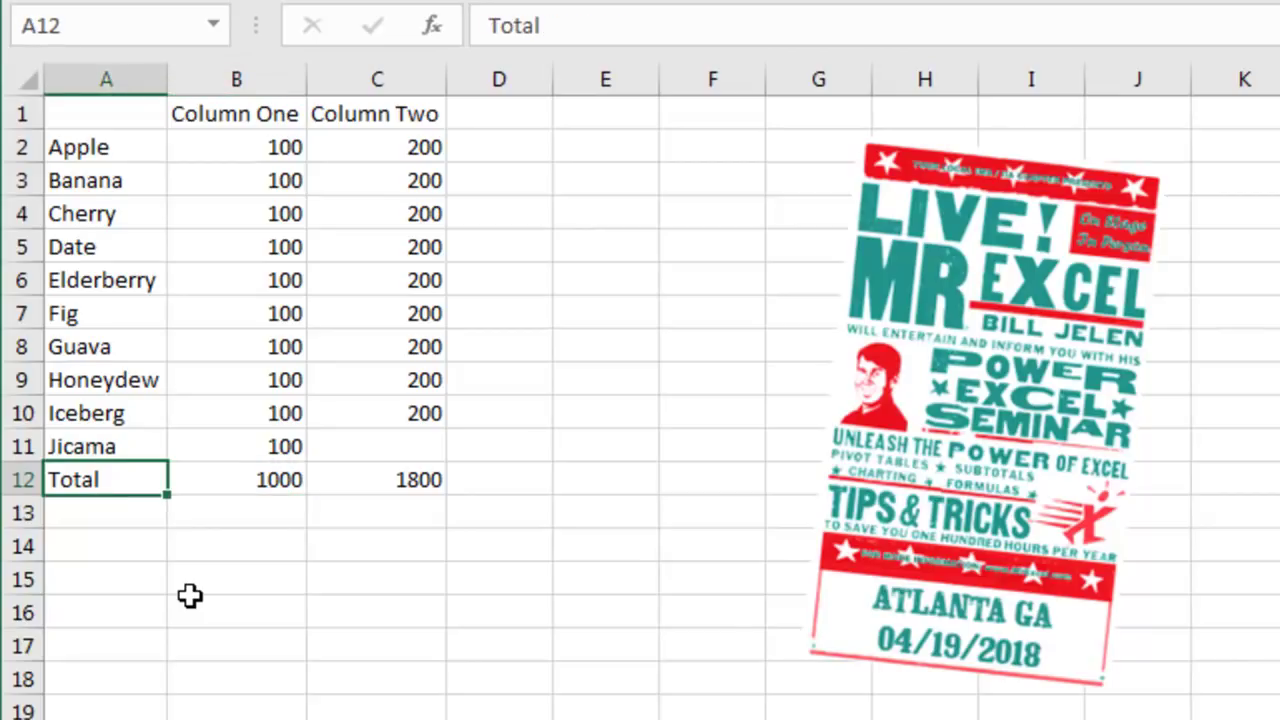
key("alt+i")
type("rKale")
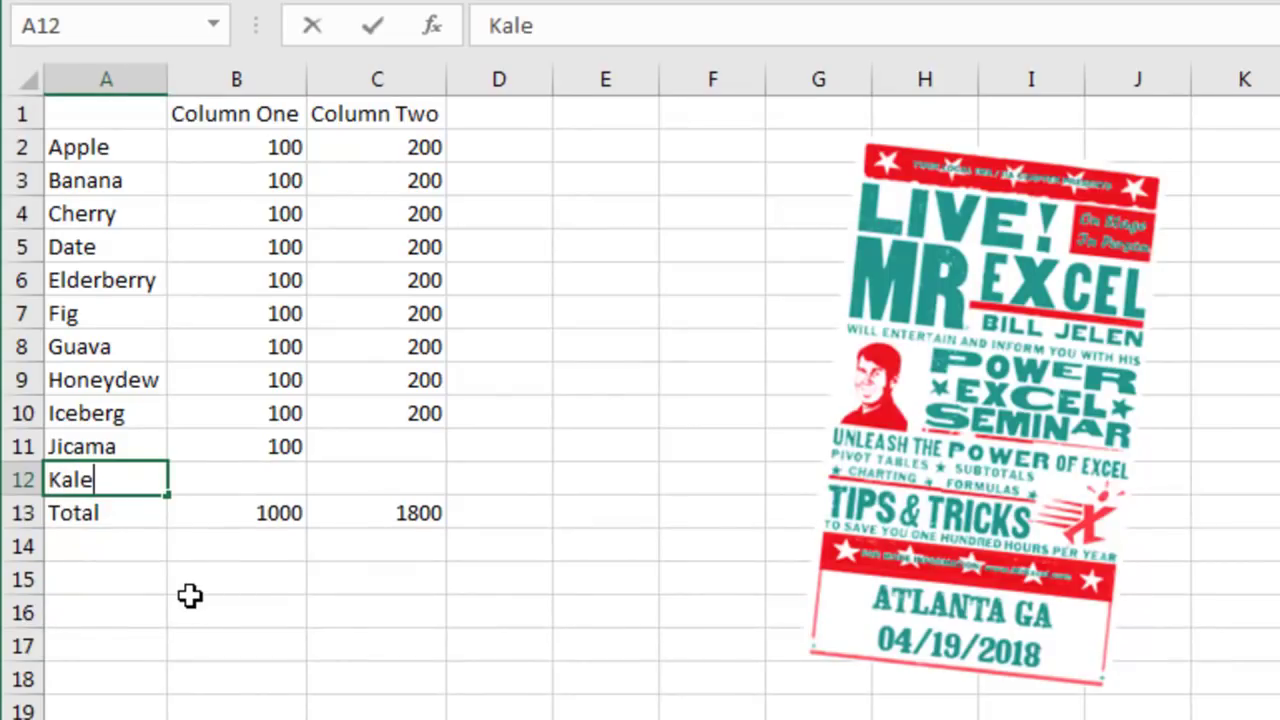
key("ctrl+Return")
key("Right")
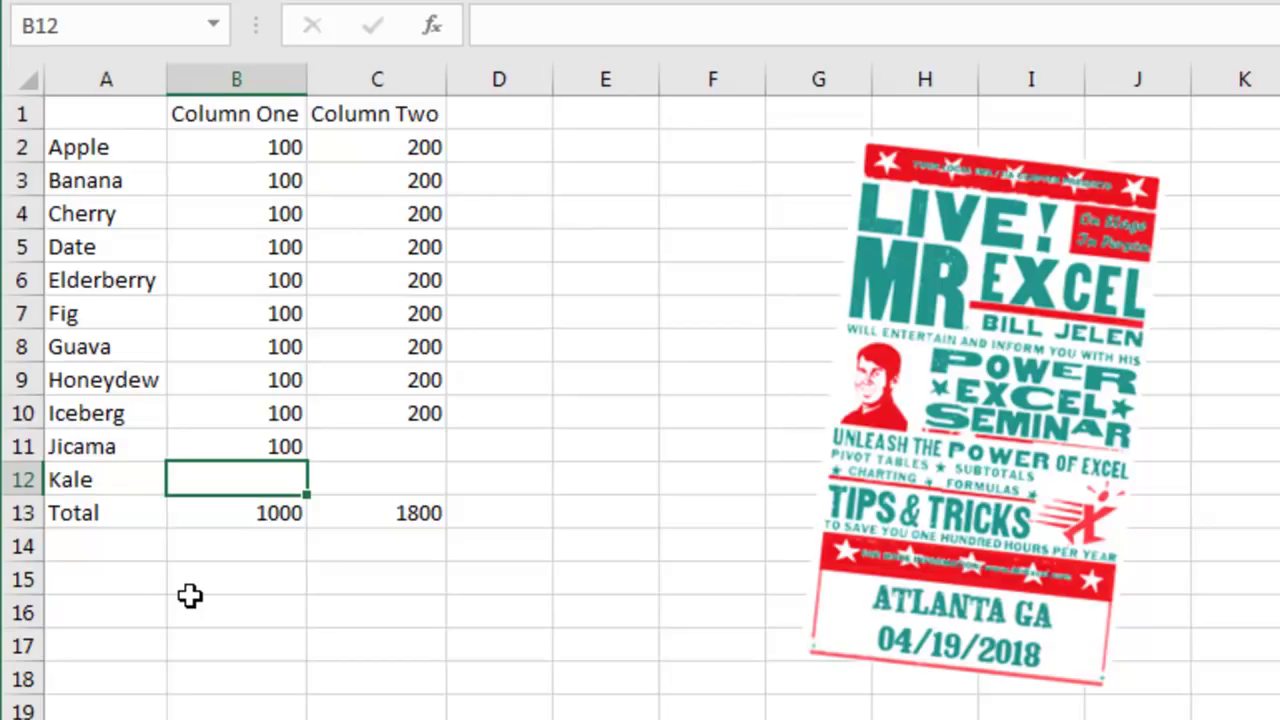
type("123")
key("Return")
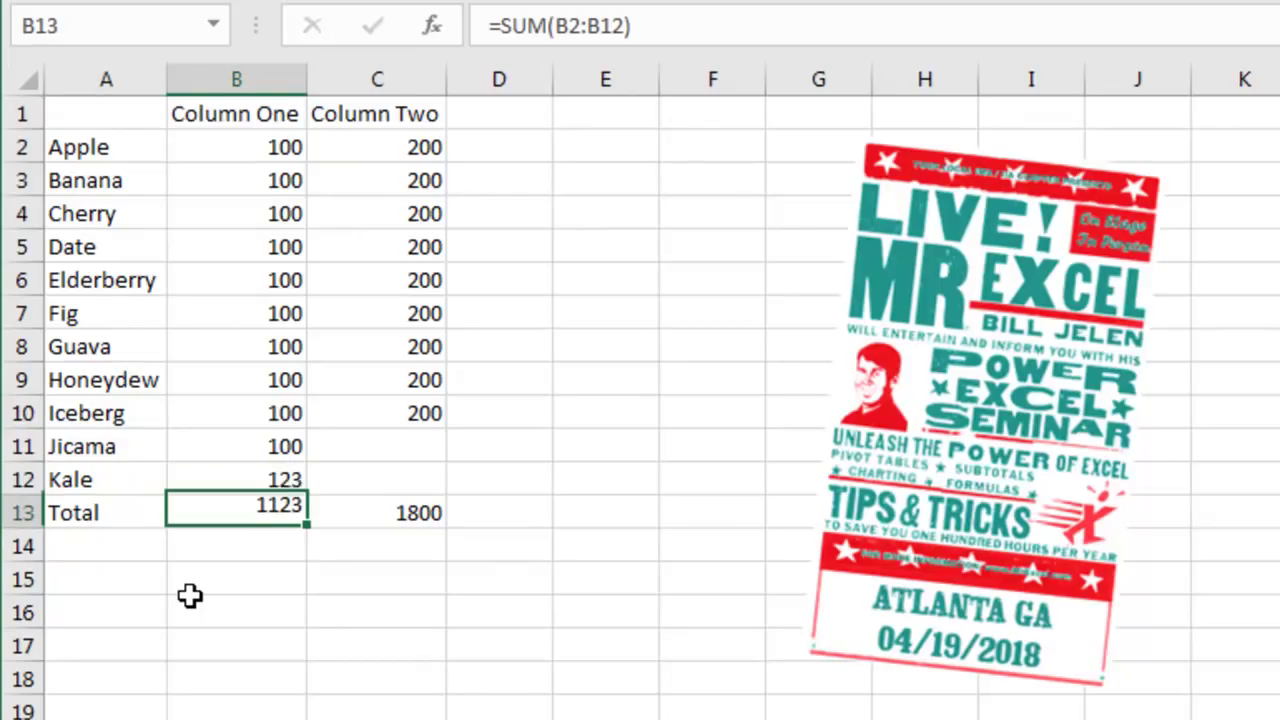
key("Up")
key("Right")
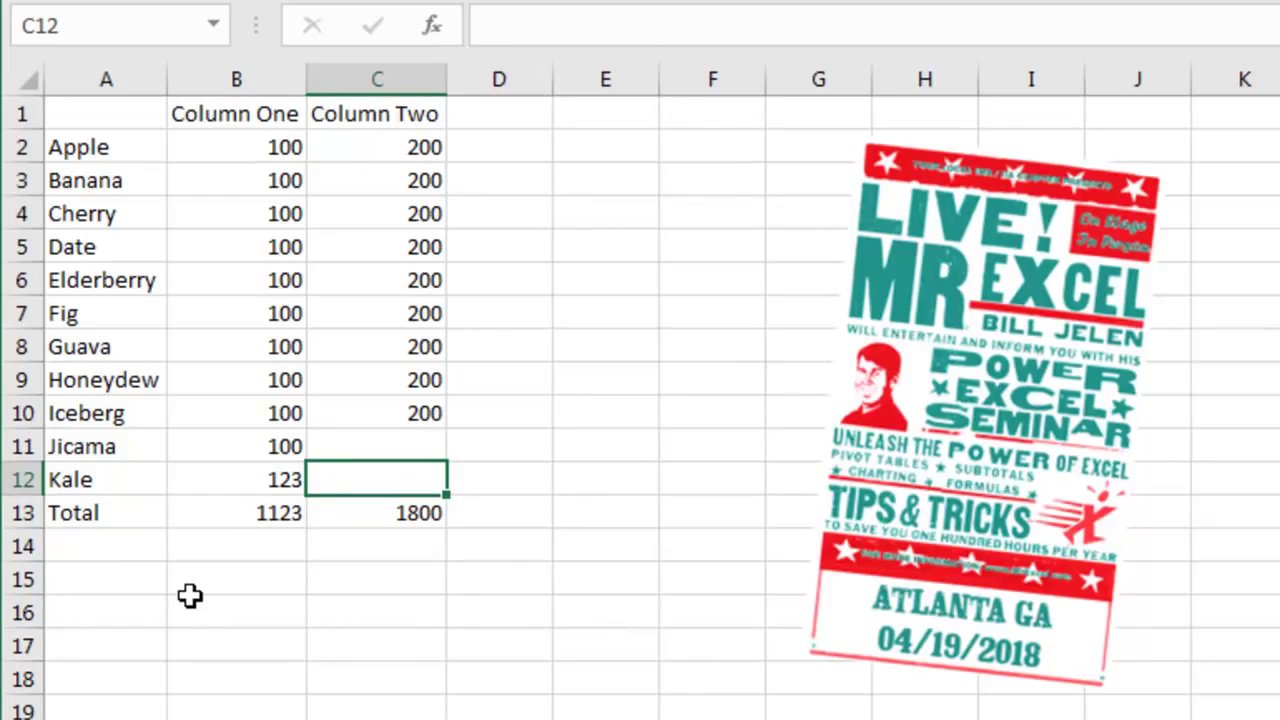
type("222")
key("Return")
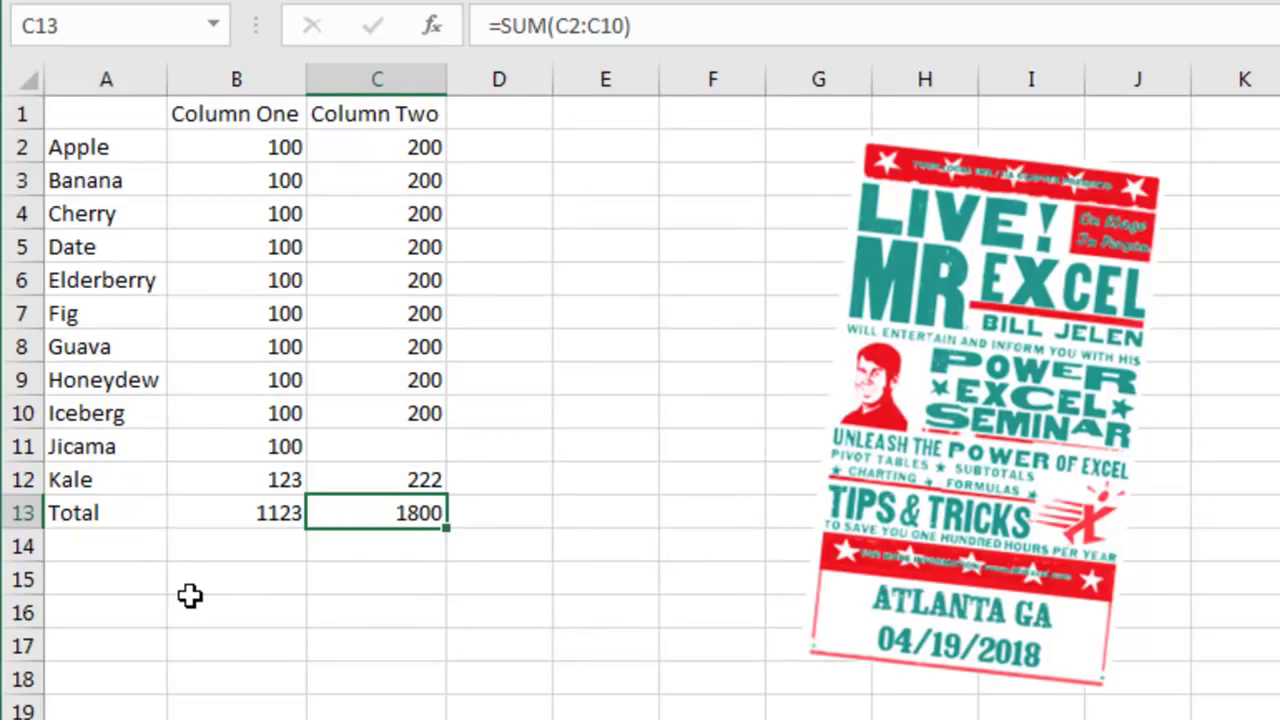
key("Up")
key("Up")
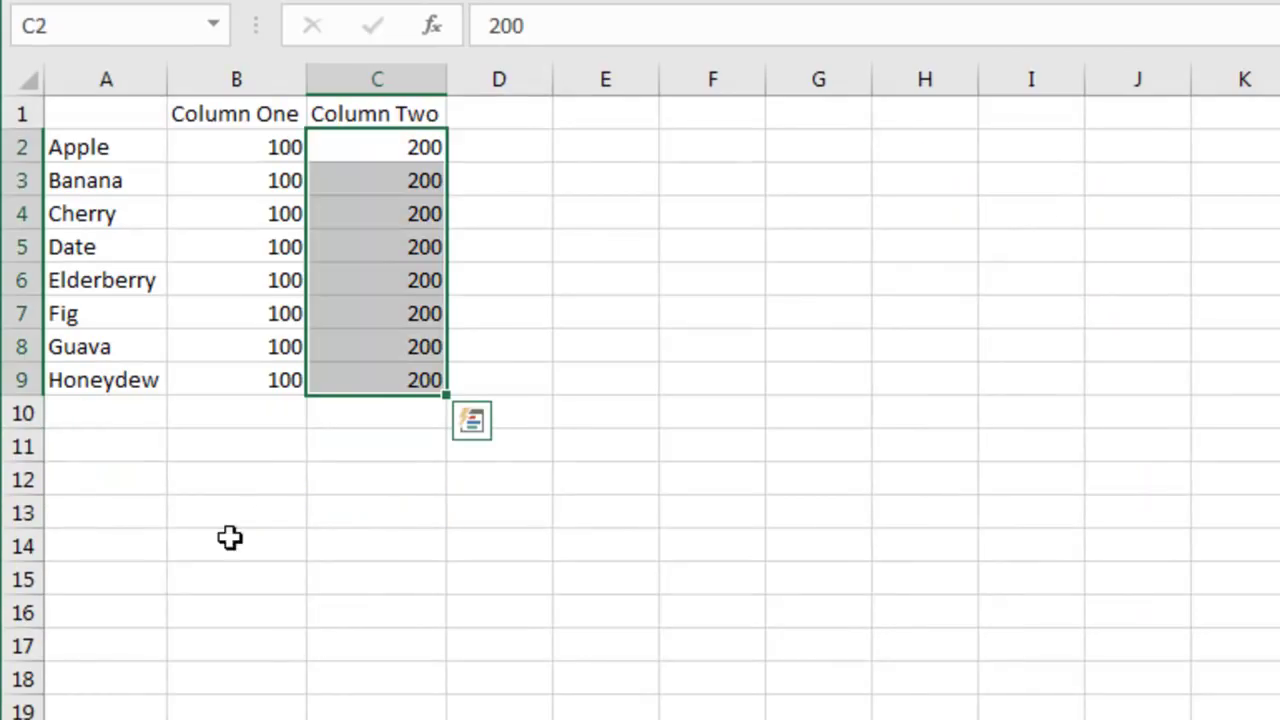
- Fill the blank cells A10:C10 with a gray theme color
left_click(111, 413)
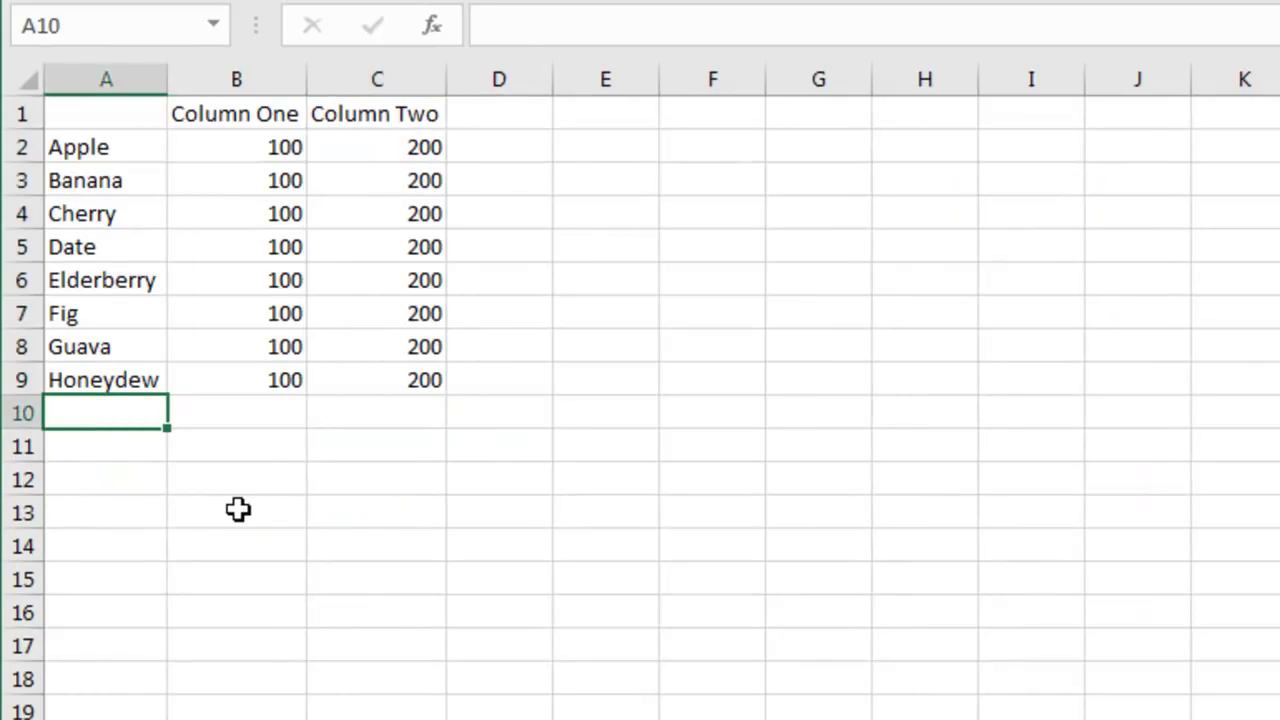
key("shift+Right")
key("shift+Right")
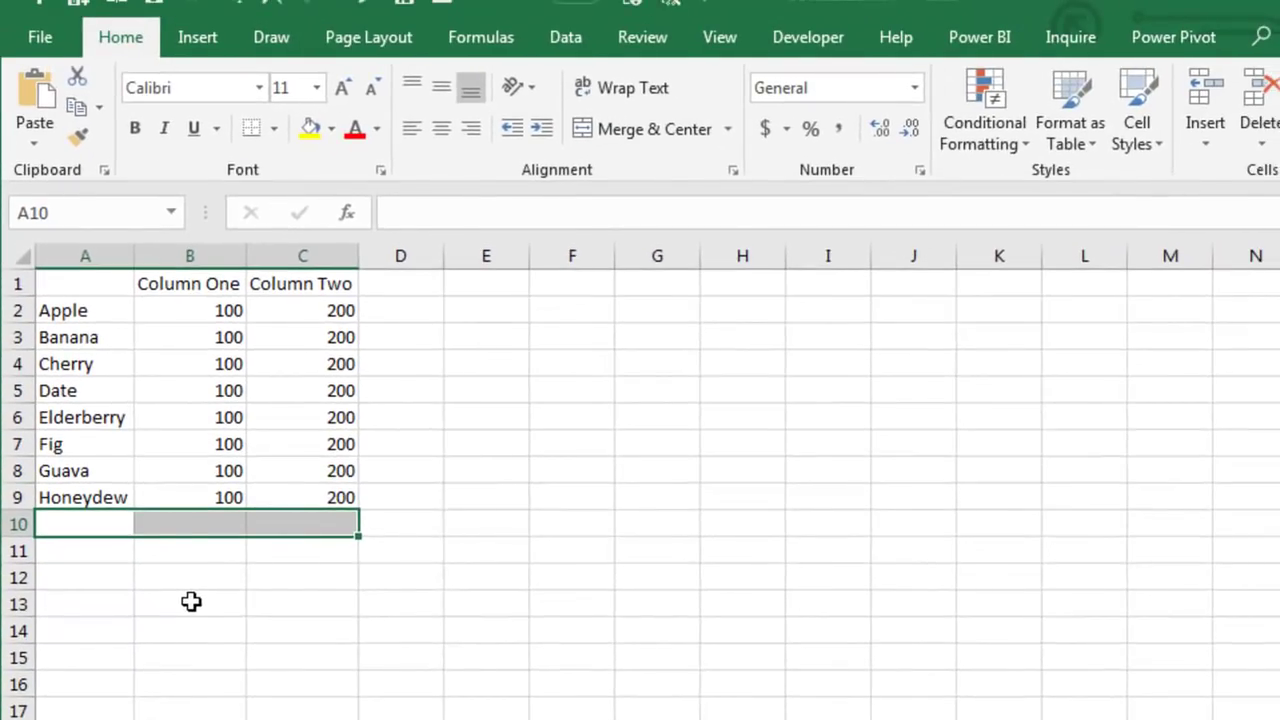
left_click(332, 130)
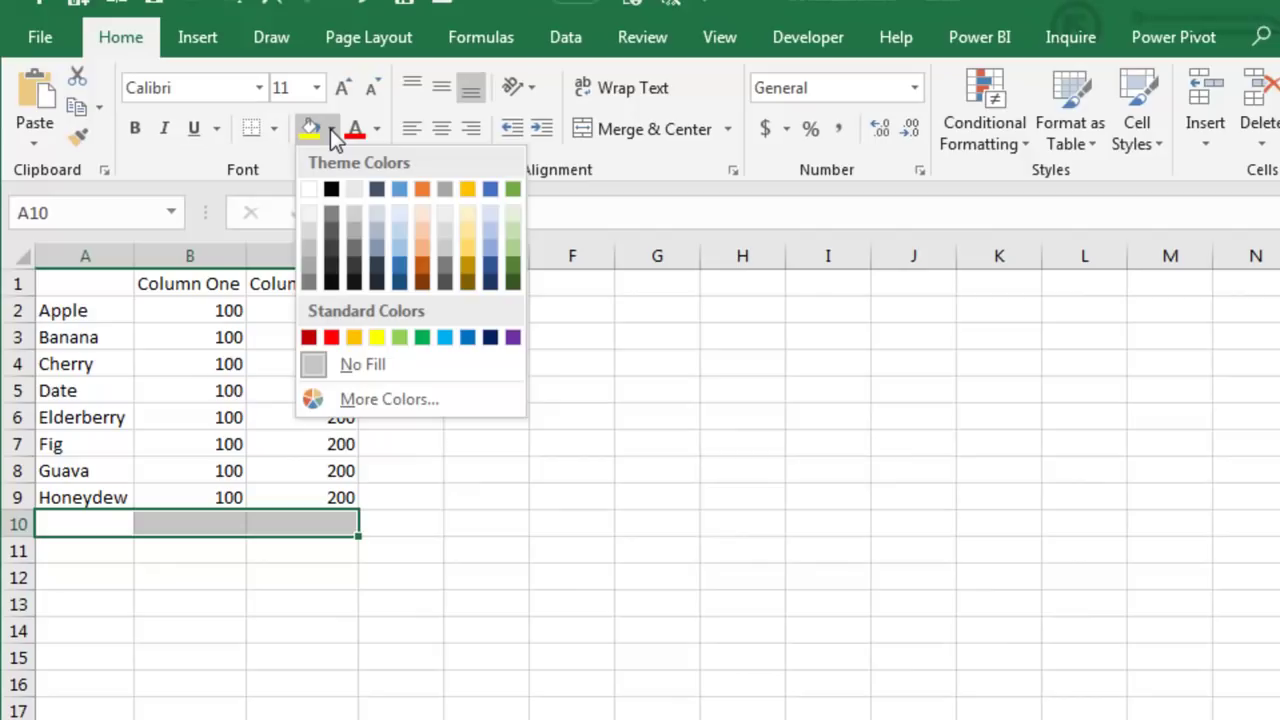
left_click(308, 268)
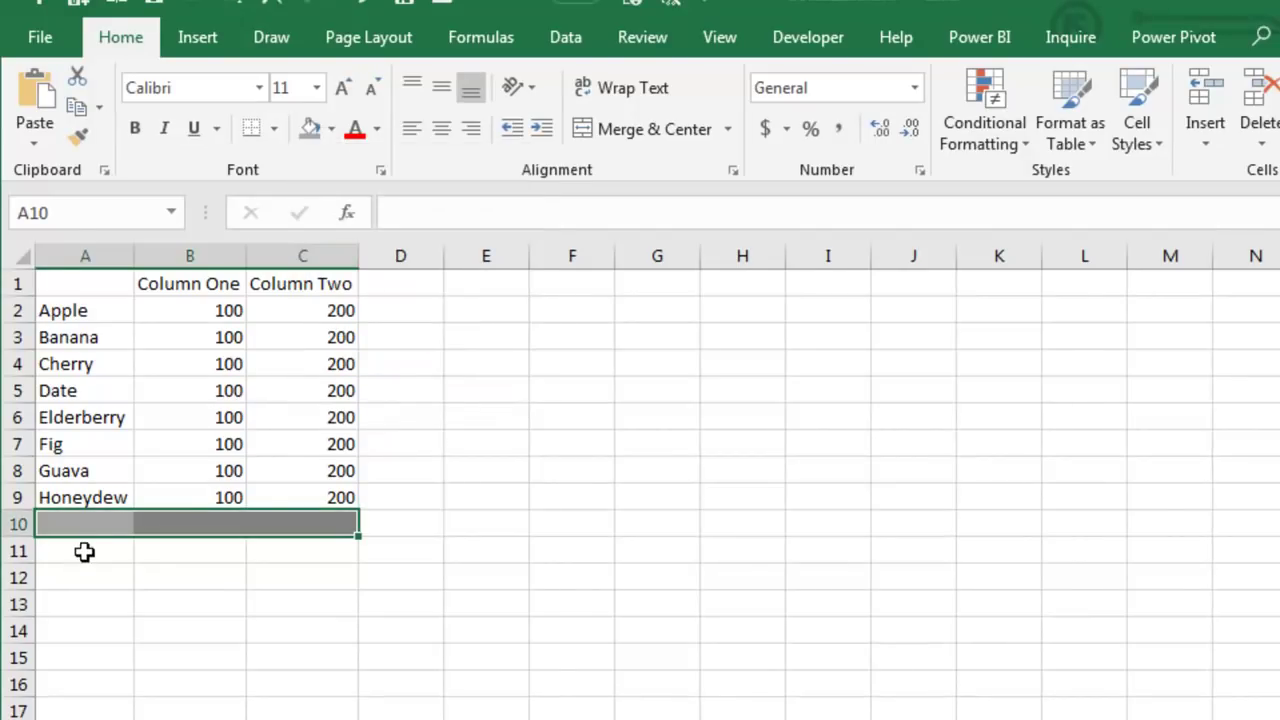
left_click(84, 552)
- Enter 'Total' in A11 and SUM formulas in B11:C11 spanning the gray row, giving 800 and 1600
type("Total")
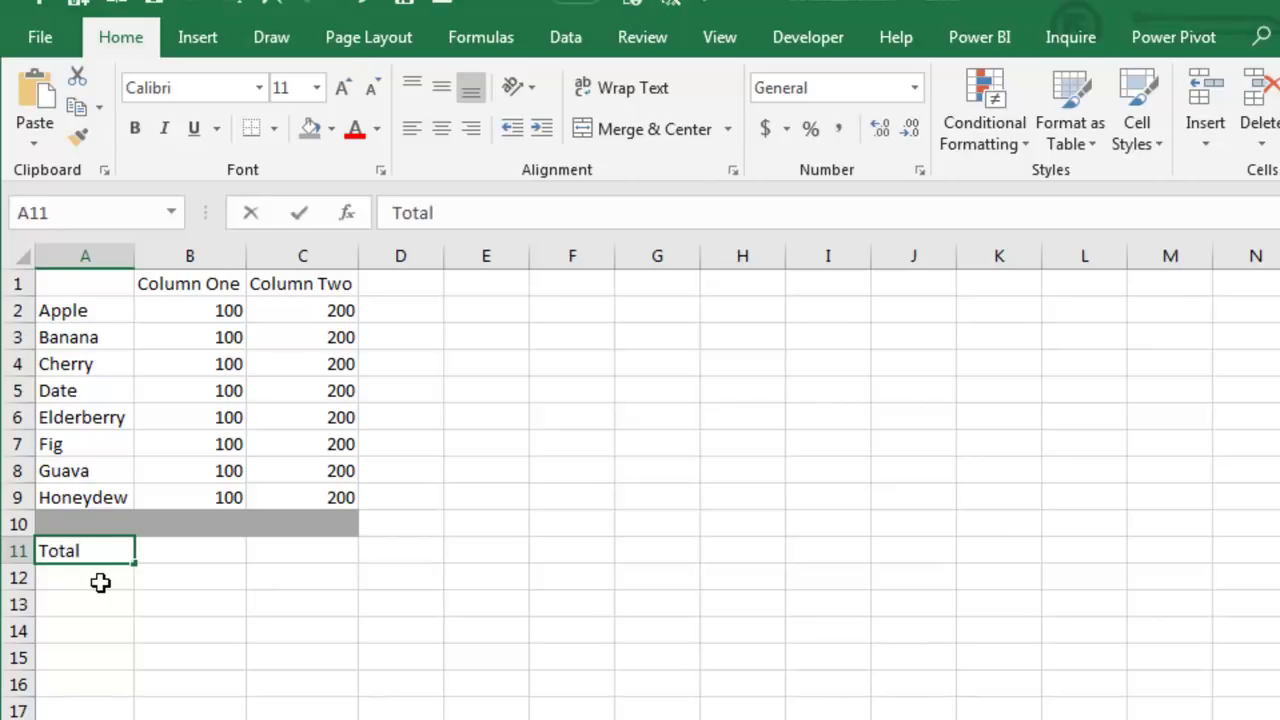
key("Tab")
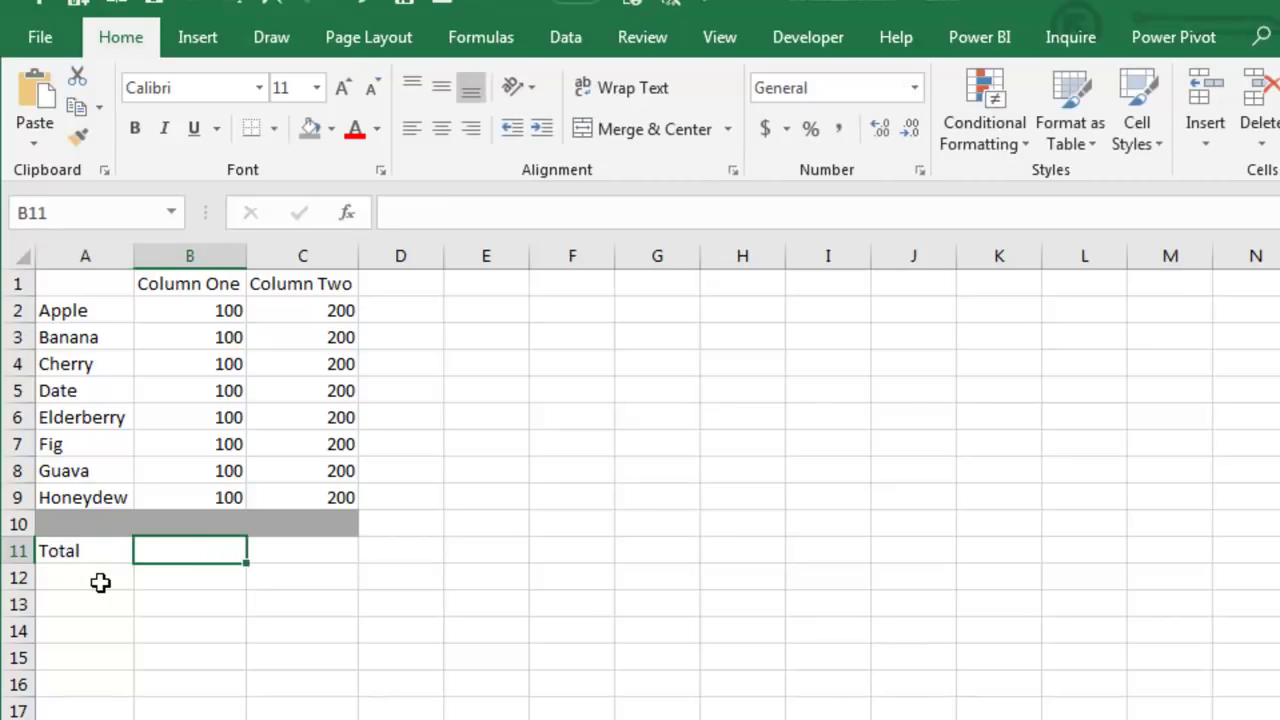
key("alt+equal")
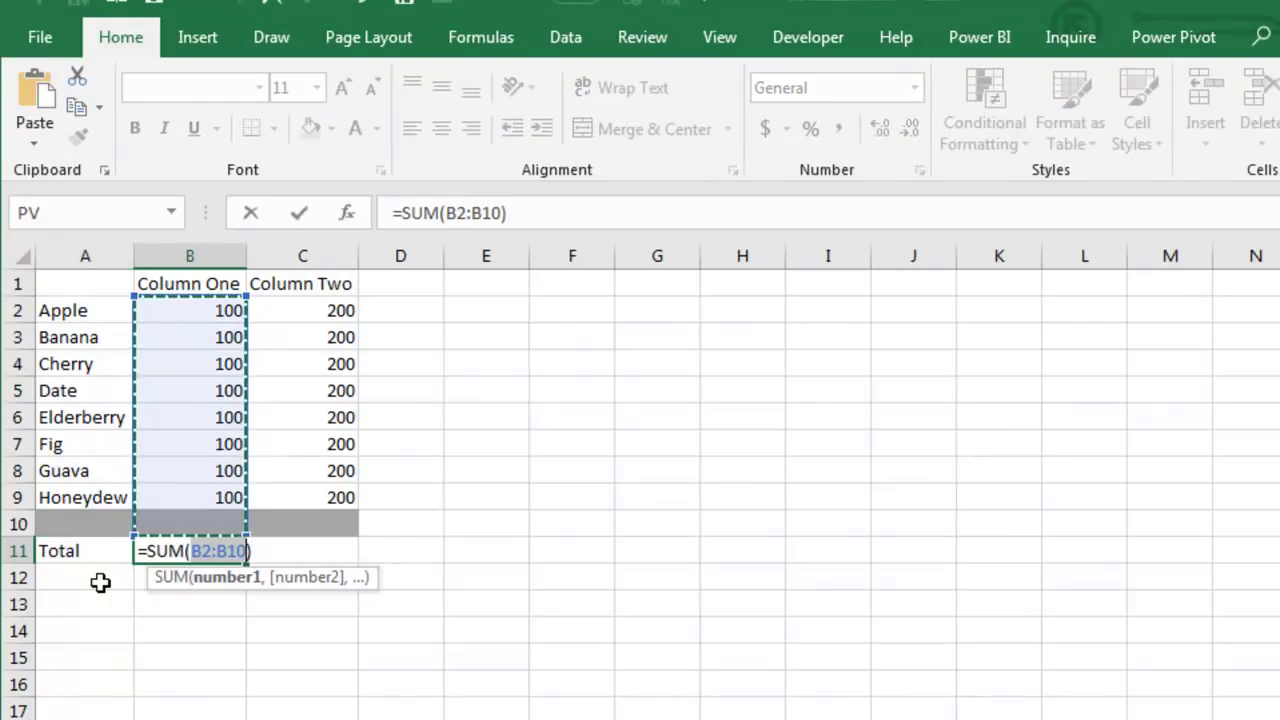
key("ctrl+Return")
key("ctrl+c")
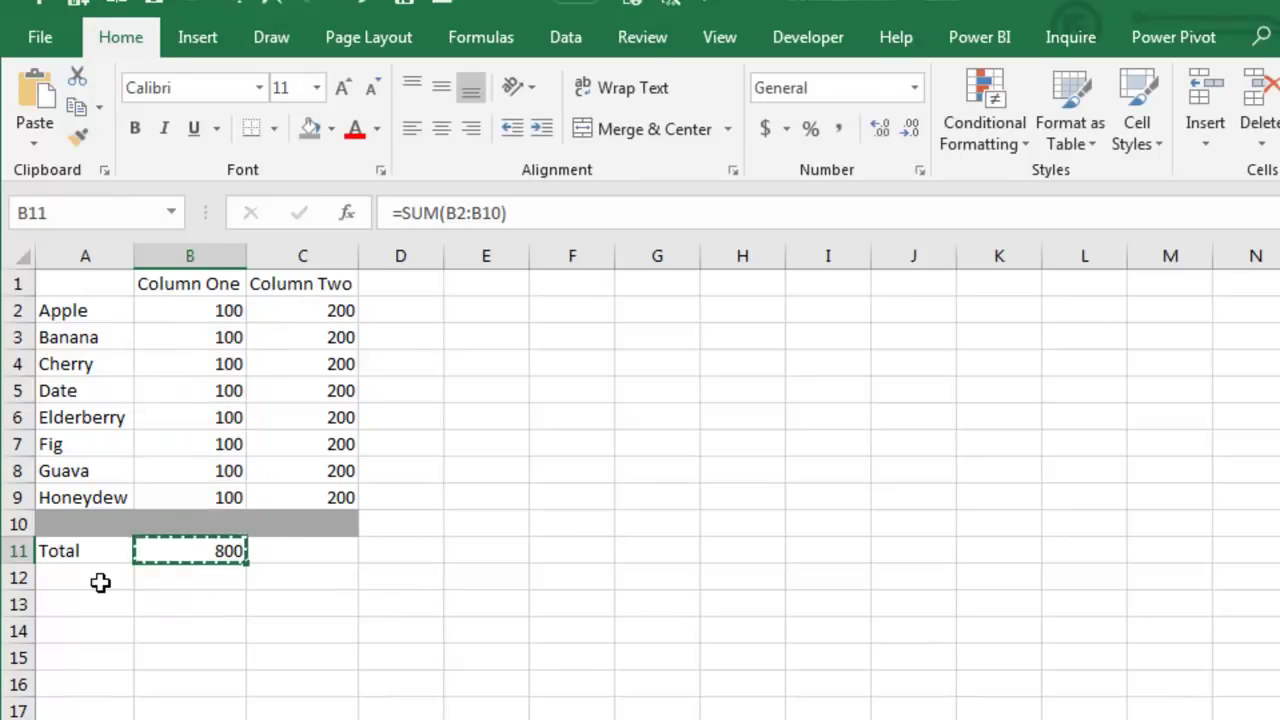
key("Right")
key("ctrl+v")
key("Up")
key("Left")
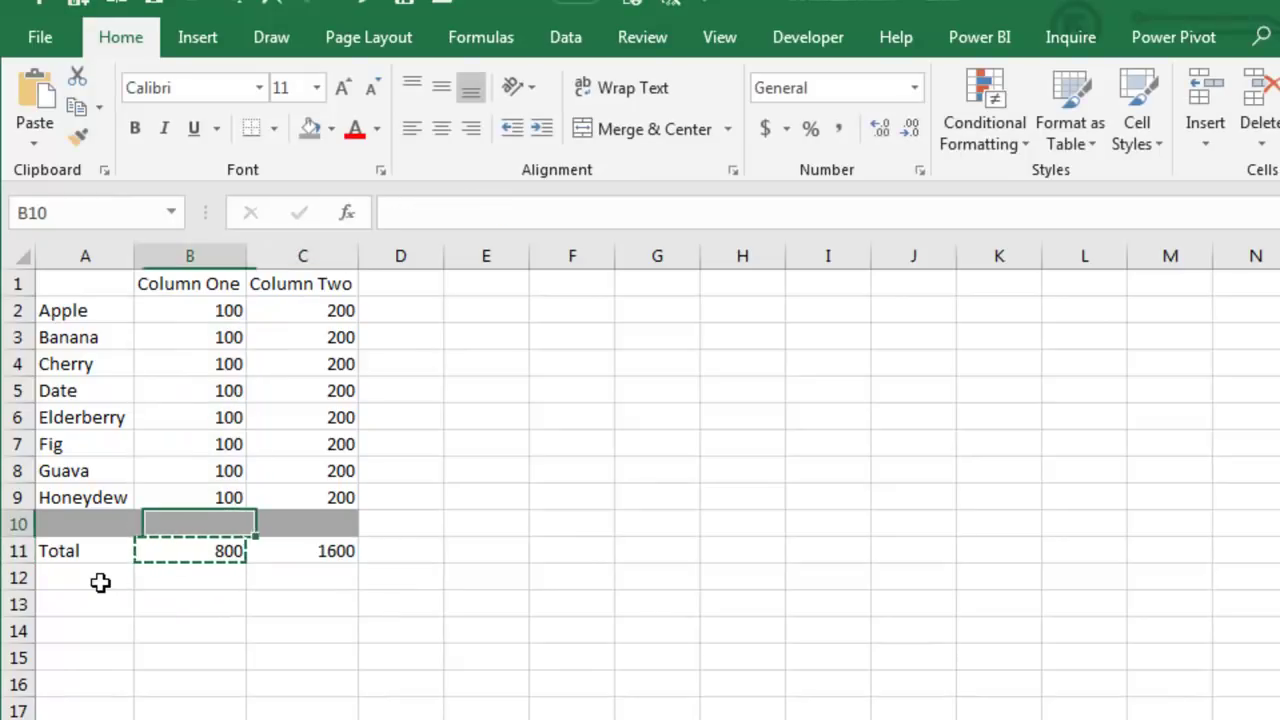
key("Left")
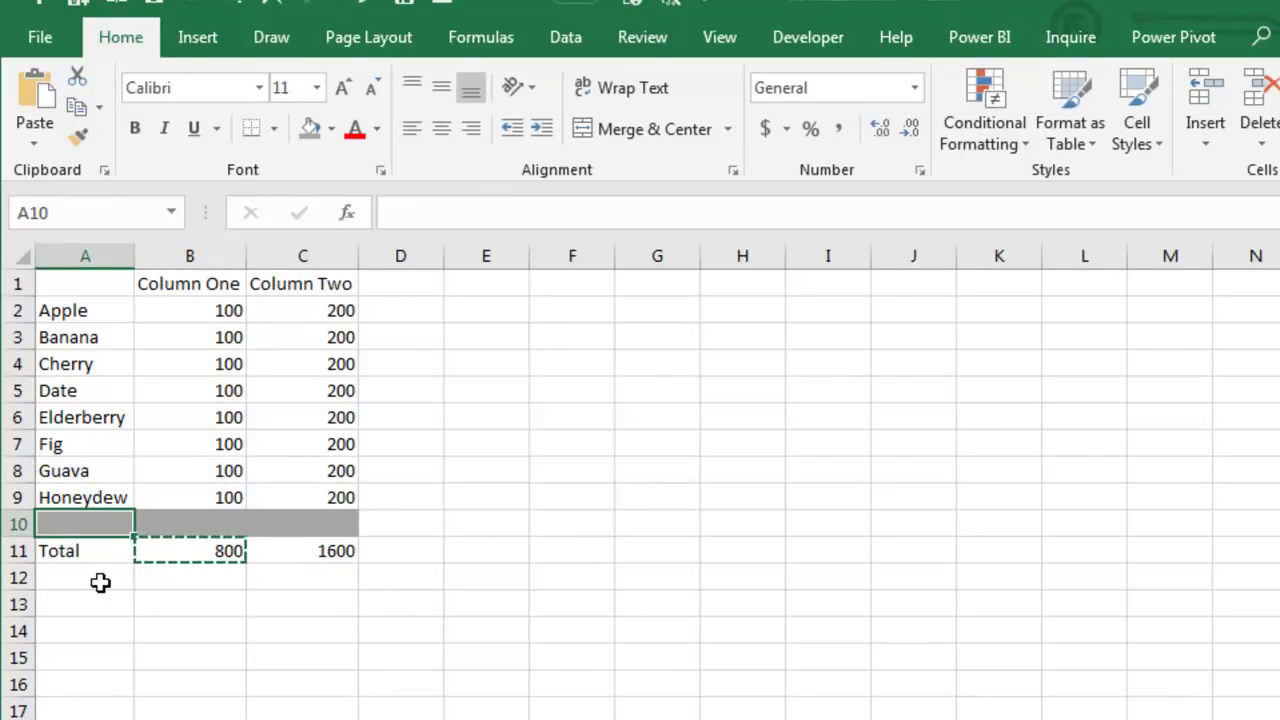
- Set row 10's height to 0 using Alt+O R E
key("alt+o")
type("re")
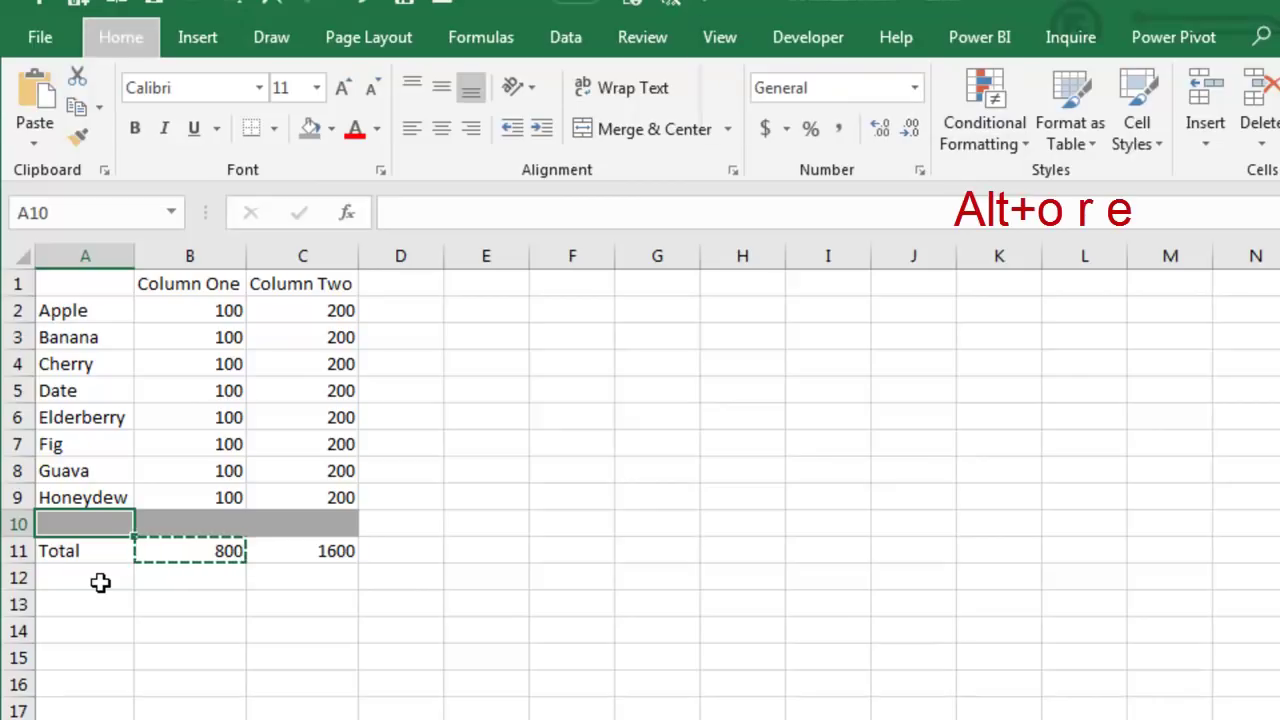
type("0")
key("Return")
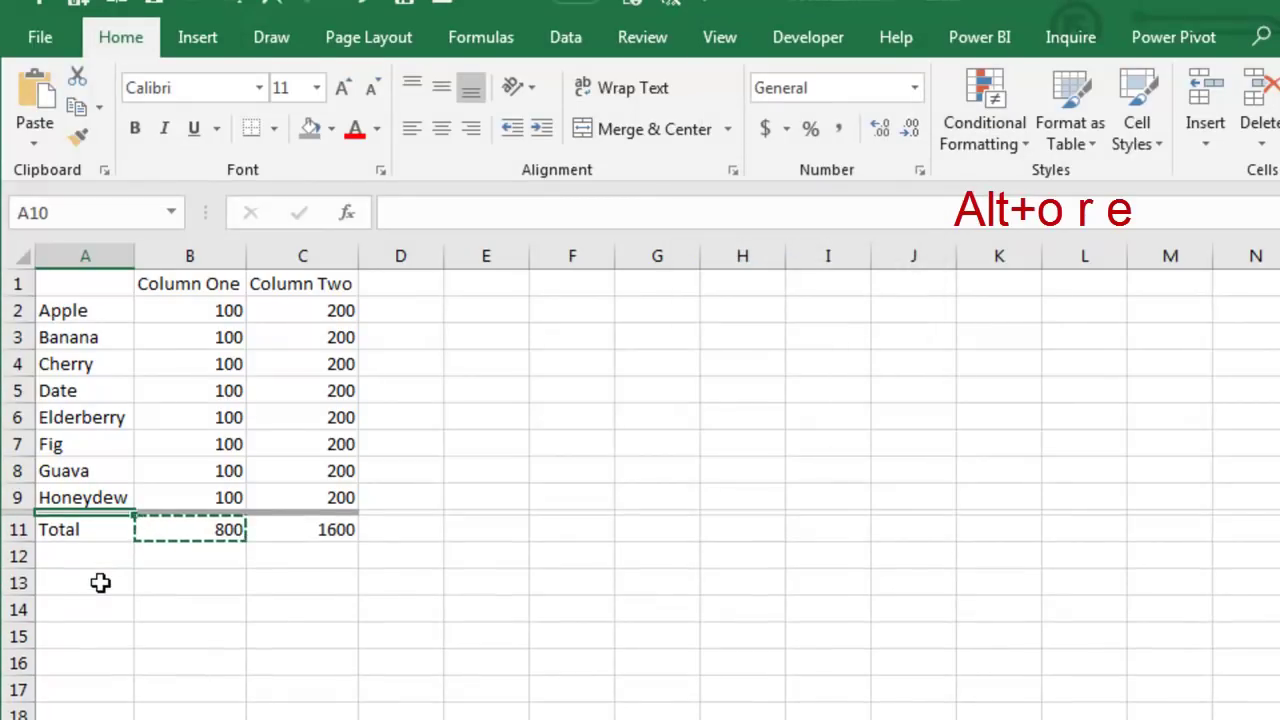
key("Down")
key("Down")
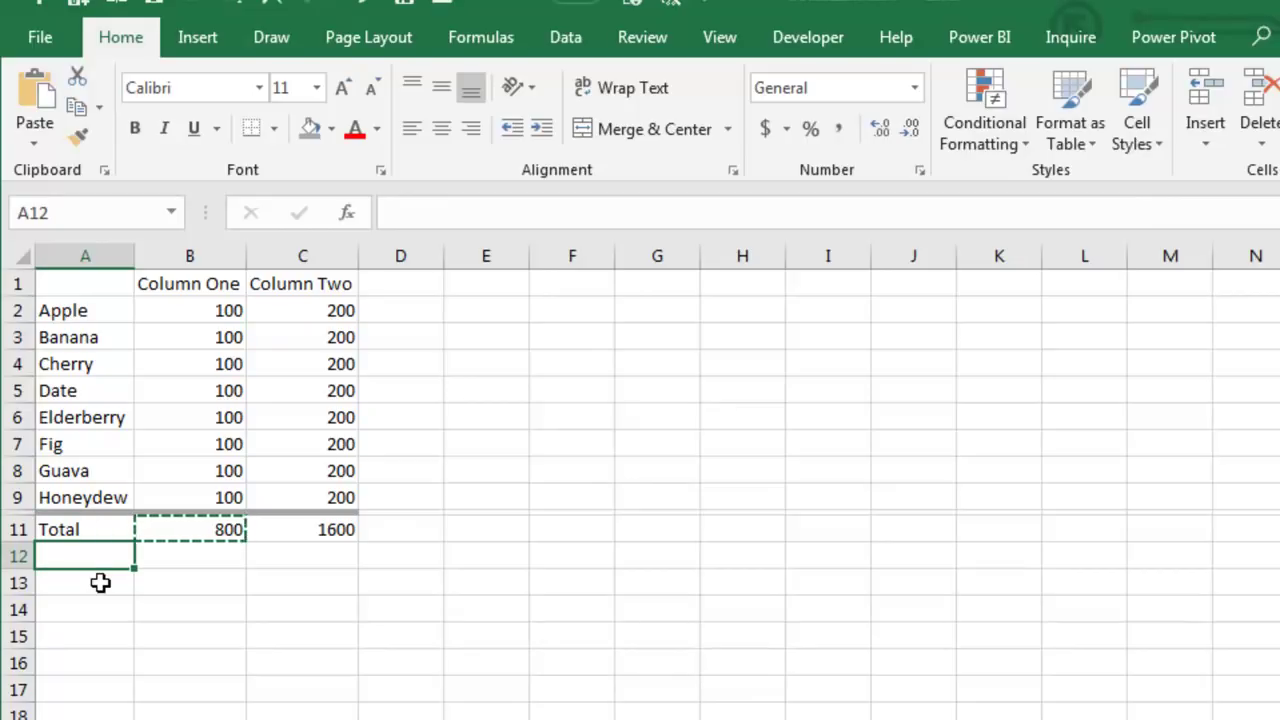
- Insert an Iceberg row above the blank row with values 111 and 222
key("Up")
key("Up")
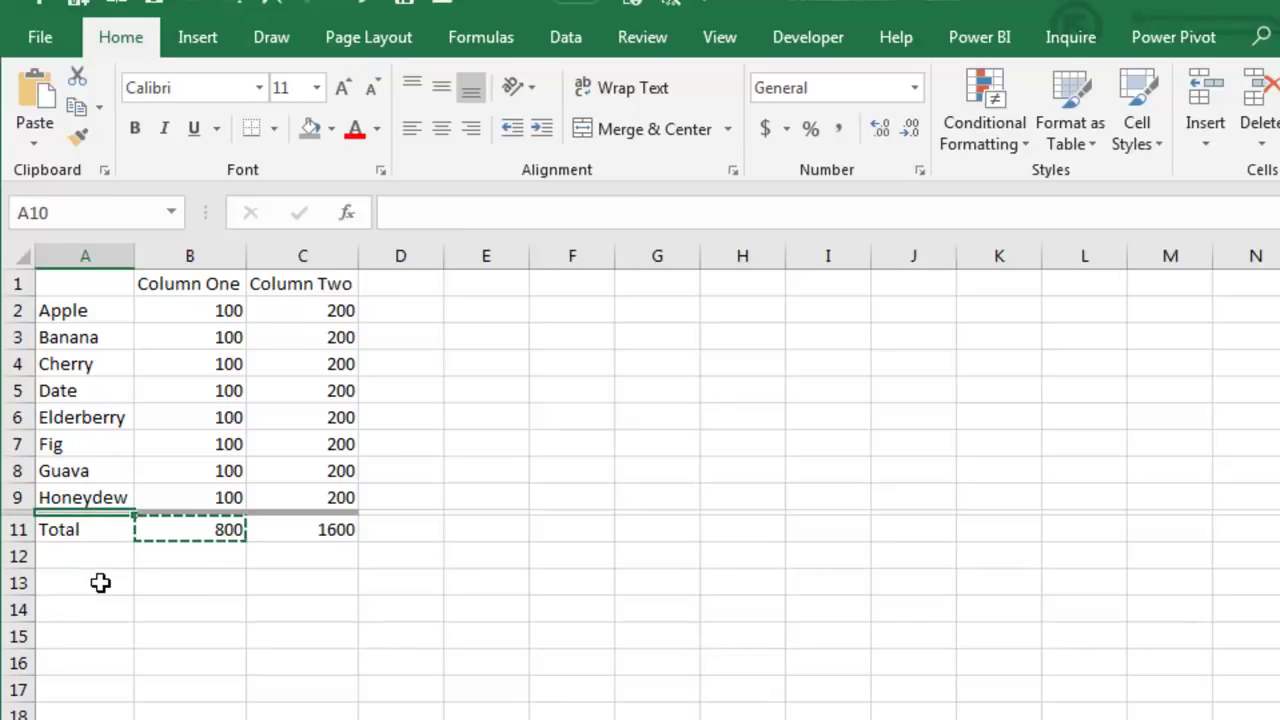
key("alt+o")
type("ru")
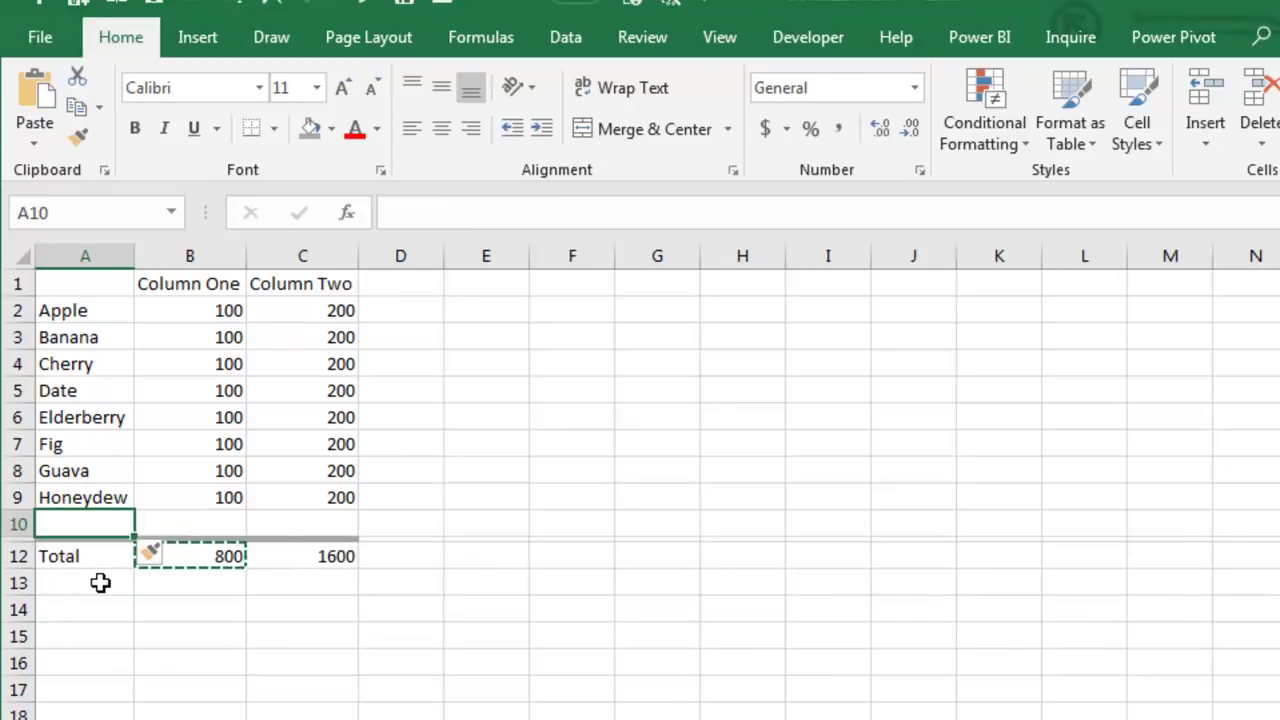
type("Iceberg")
key("Tab")
type("111")
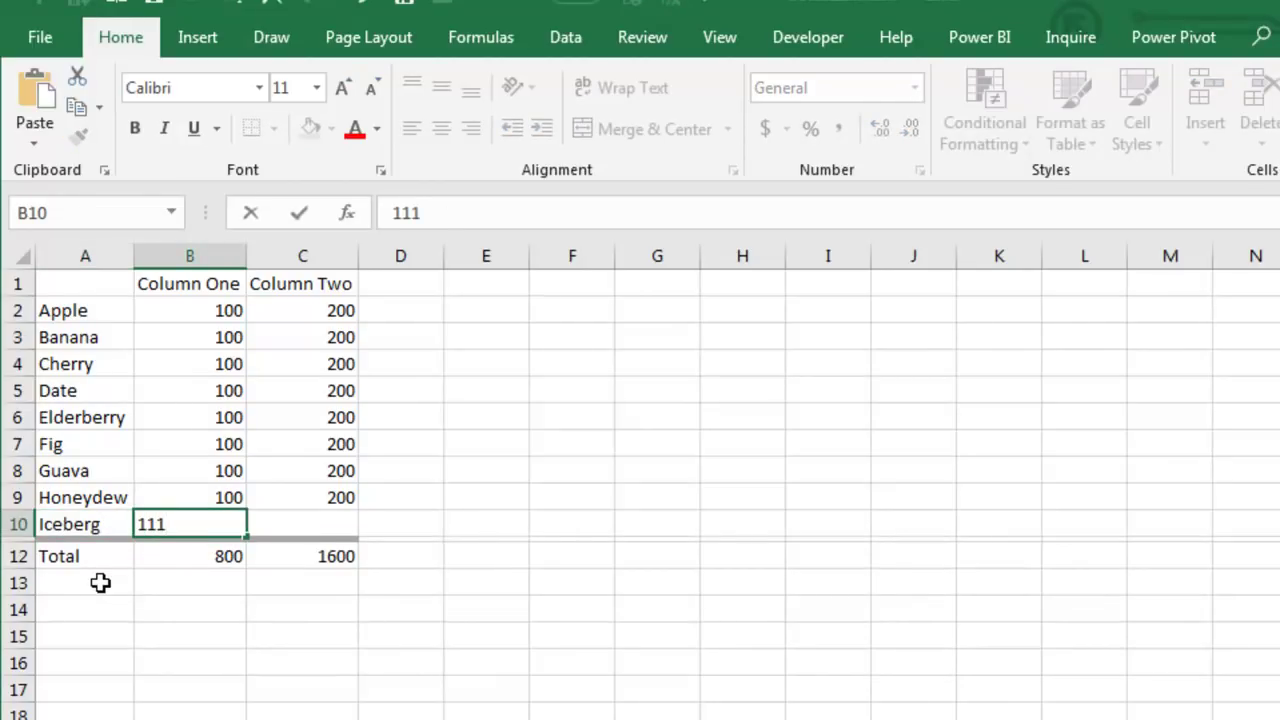
key("Tab")
type("222")
key("Return")
key("ctrl+c")
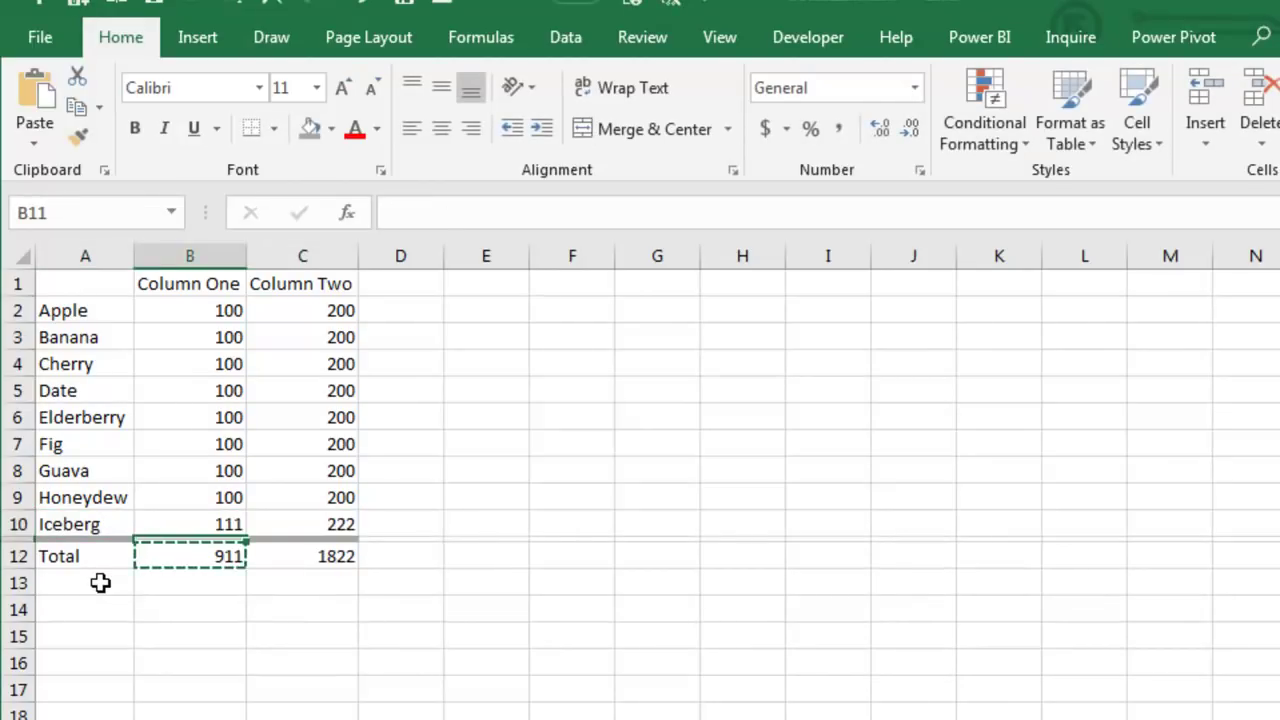
key("Left")
- Insert a Jicama row with 111, correcting the misspelled 'Jicame'
key("alt+i")
type("r")
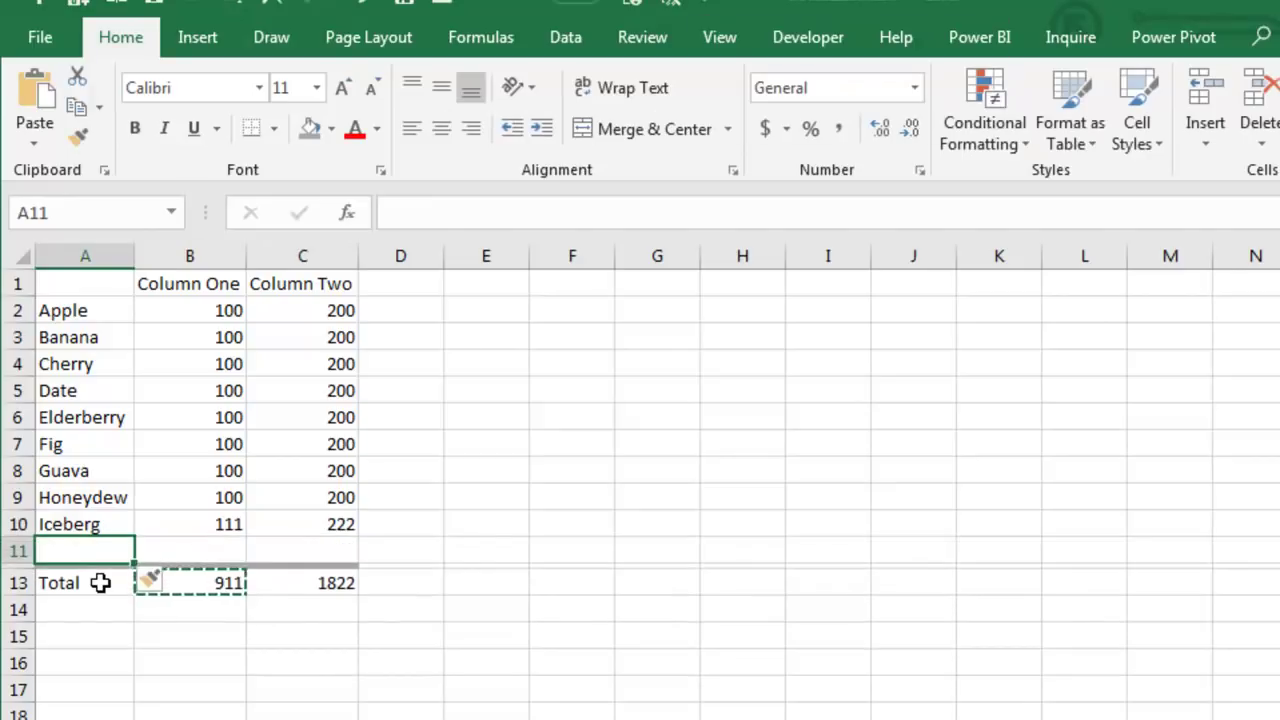
type("Jicame")
key("Tab")
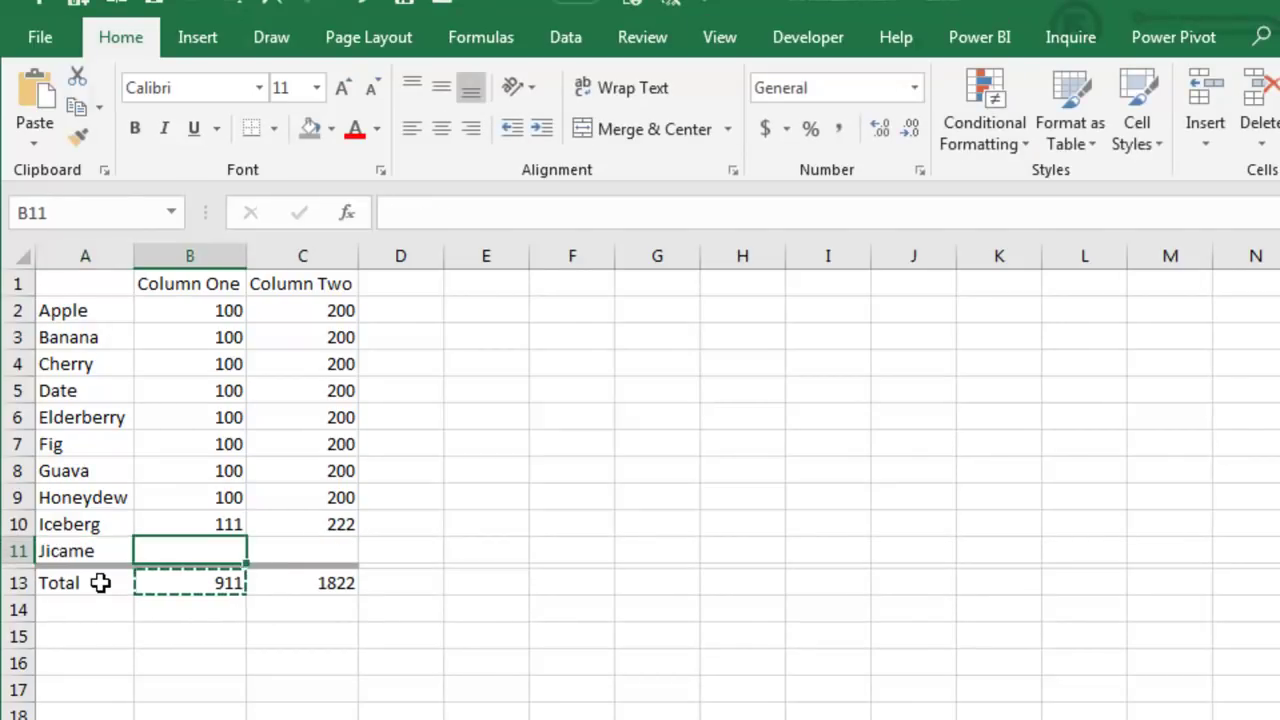
key("shift+Tab")
key("F2")
key("BackSpace")
type("a")
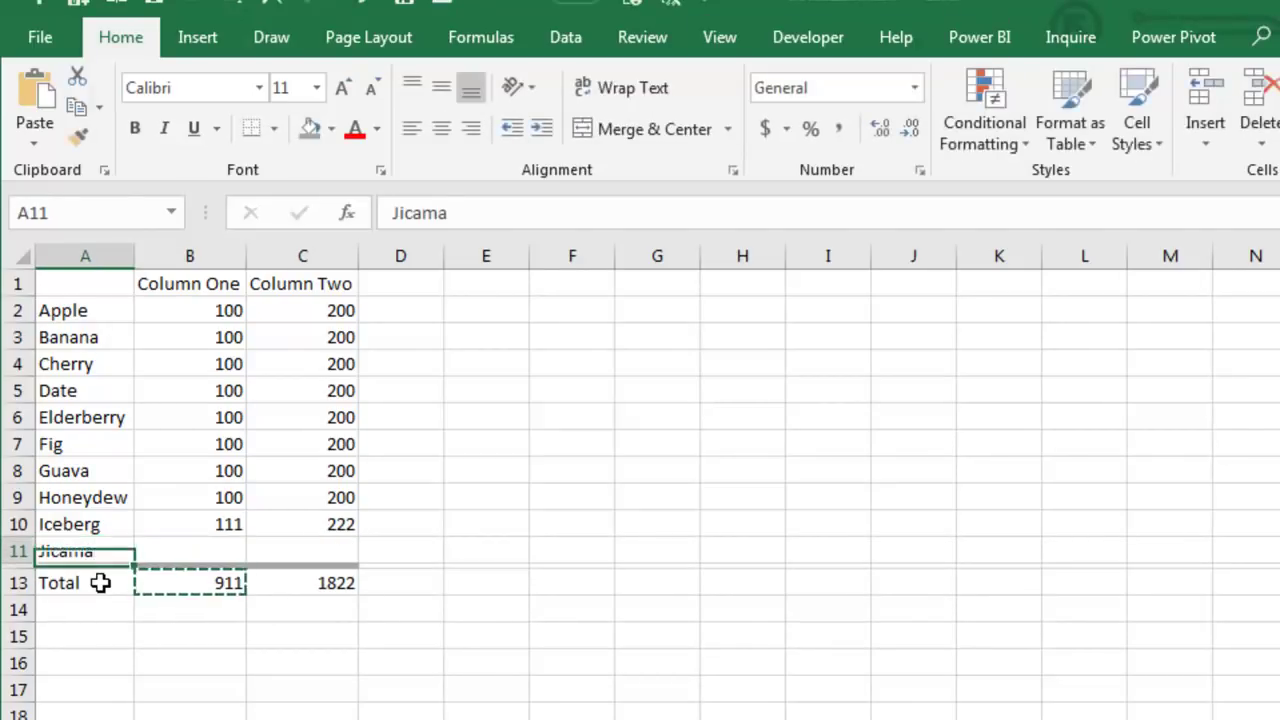
key("Tab")
type("111")
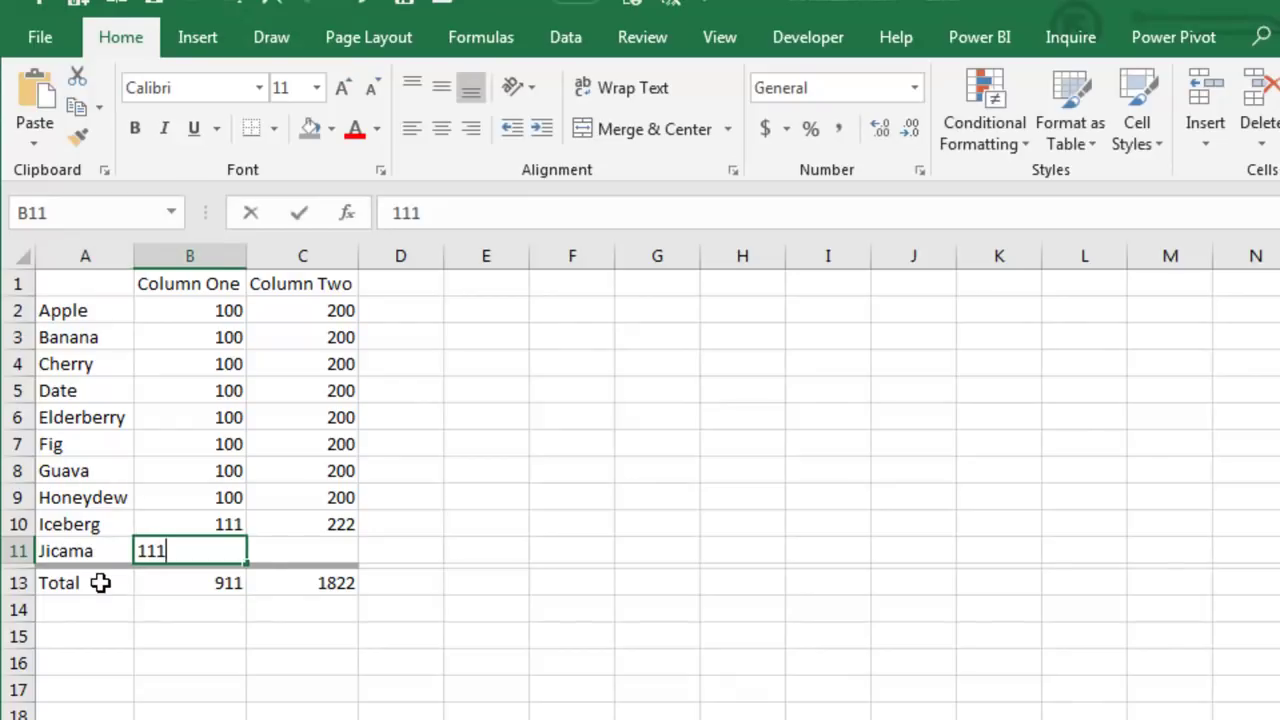
key("Tab")
key("Return")
- Insert a Kale row with 111 and 222 (totals 1133 and 2044), then view the BuyTheBook sheet
key("shift+space")
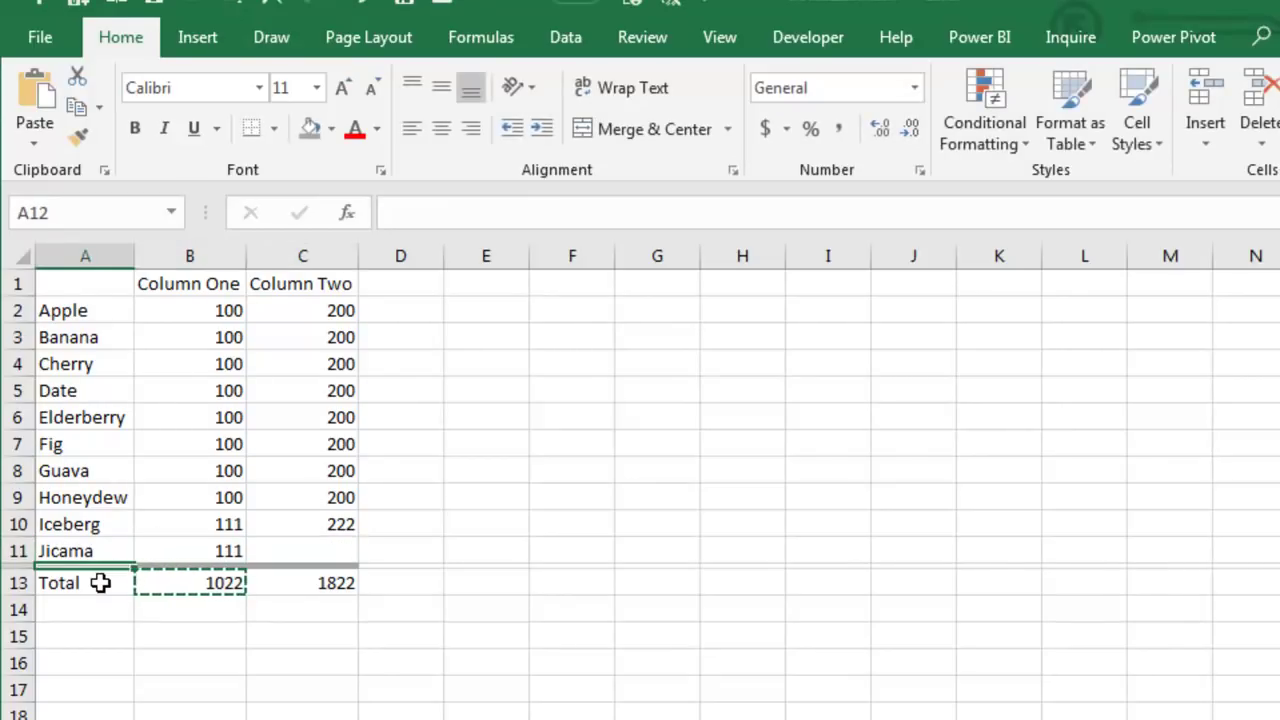
key("ctrl+shift+plus")
type("Kale")
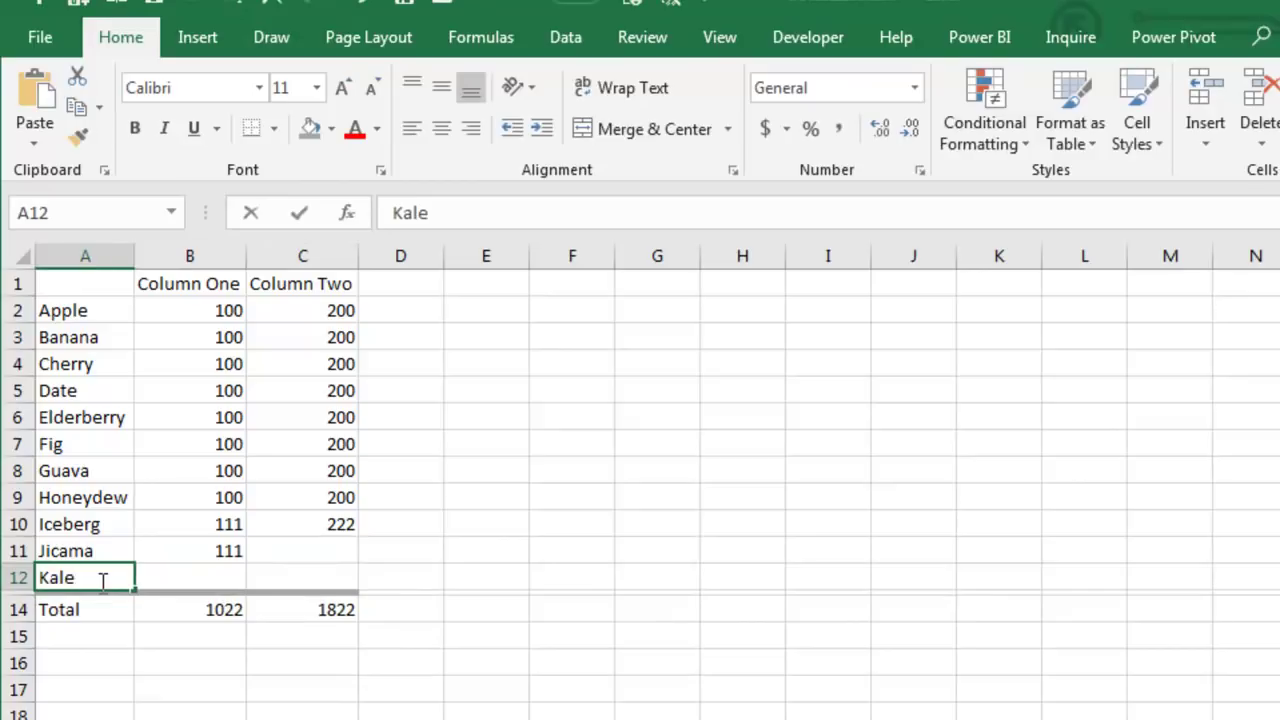
key("Tab")
type("111")
key("Tab")
type("222")
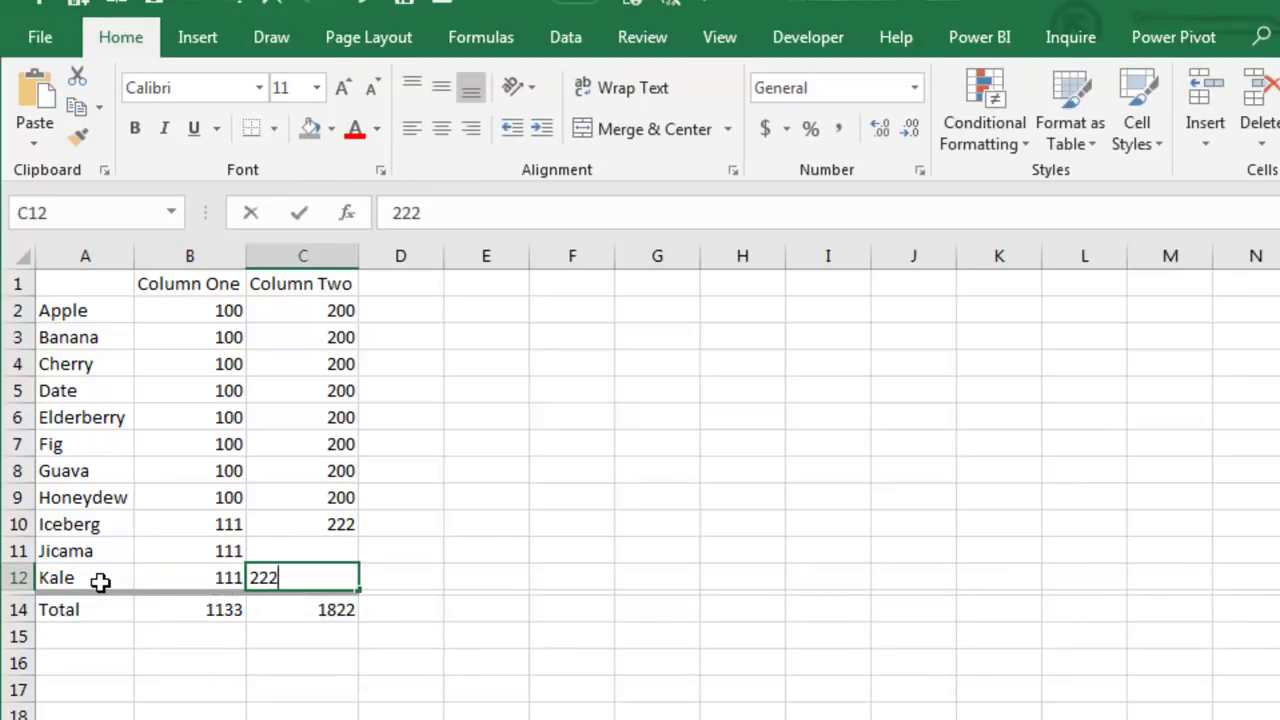
key("Tab")
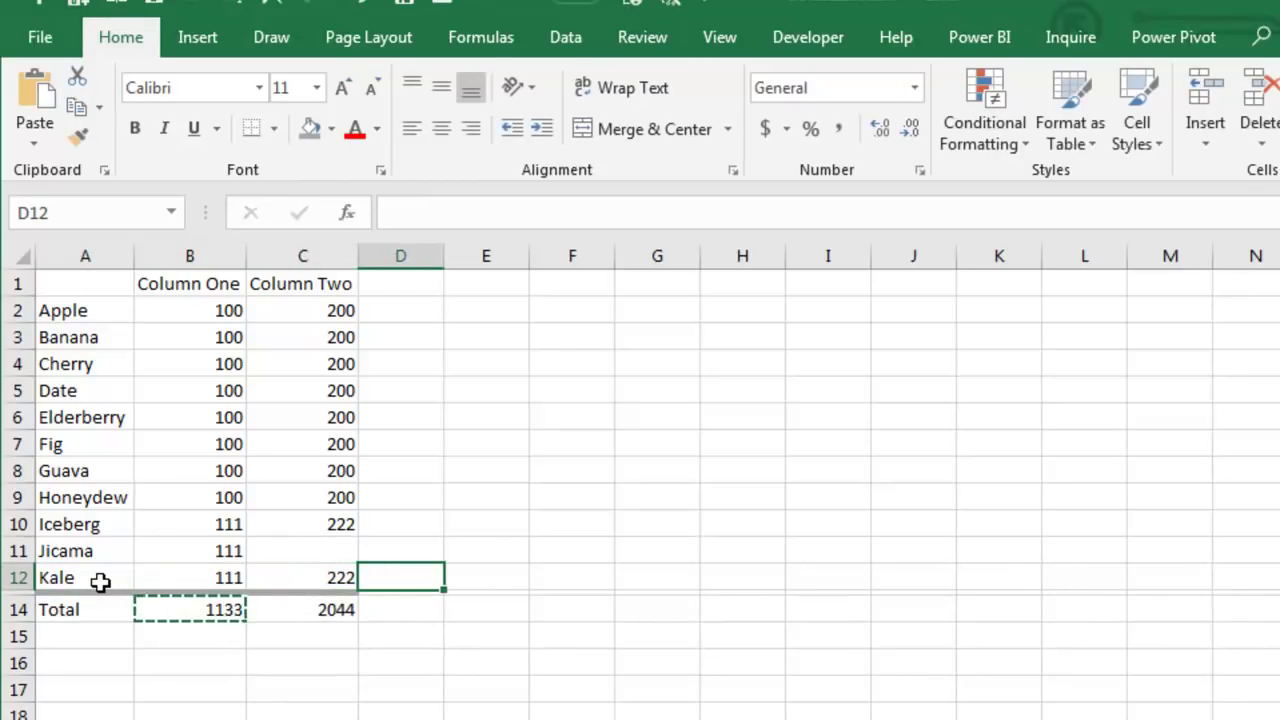
key("Up")
key("Left")
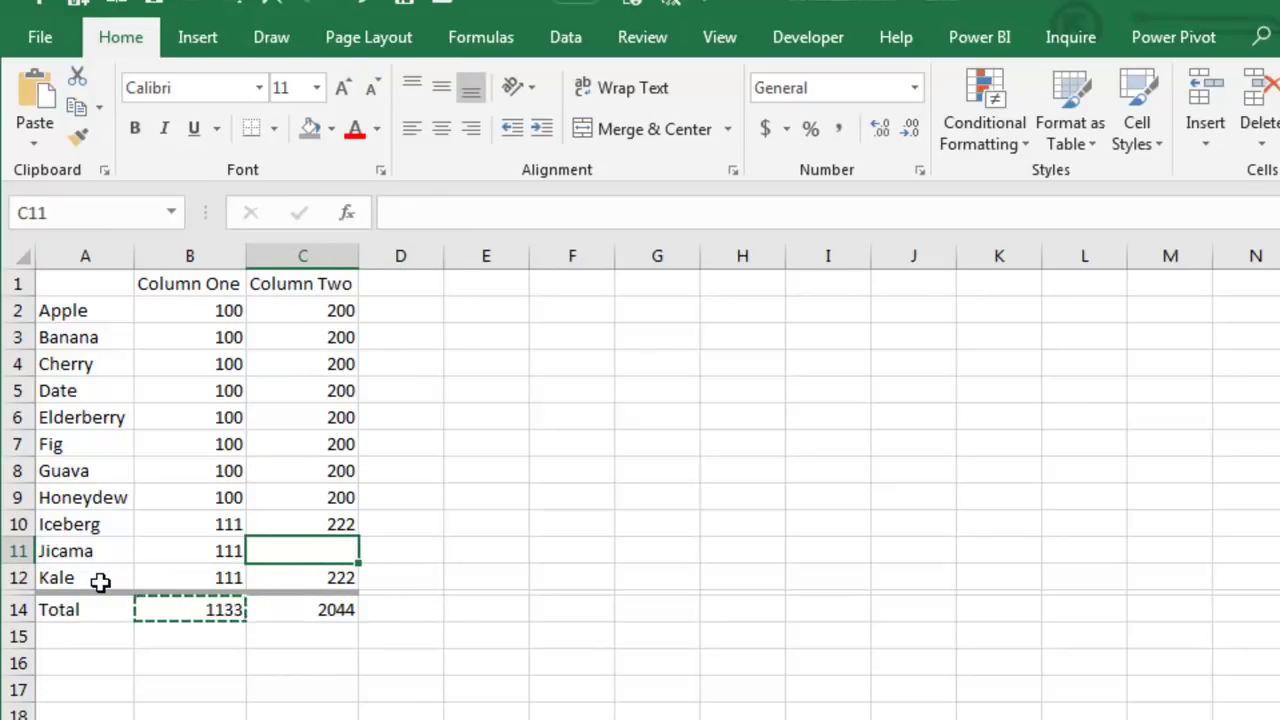
key("Down")
key("Down")
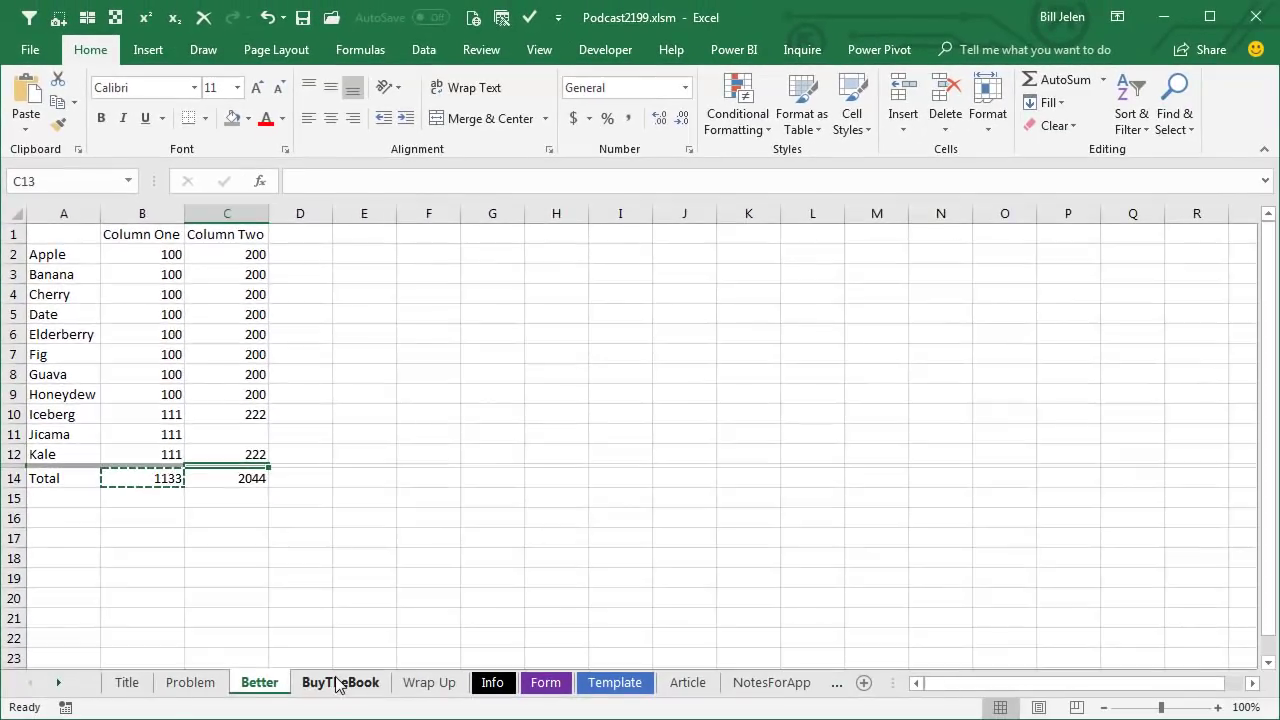
left_click(340, 682)
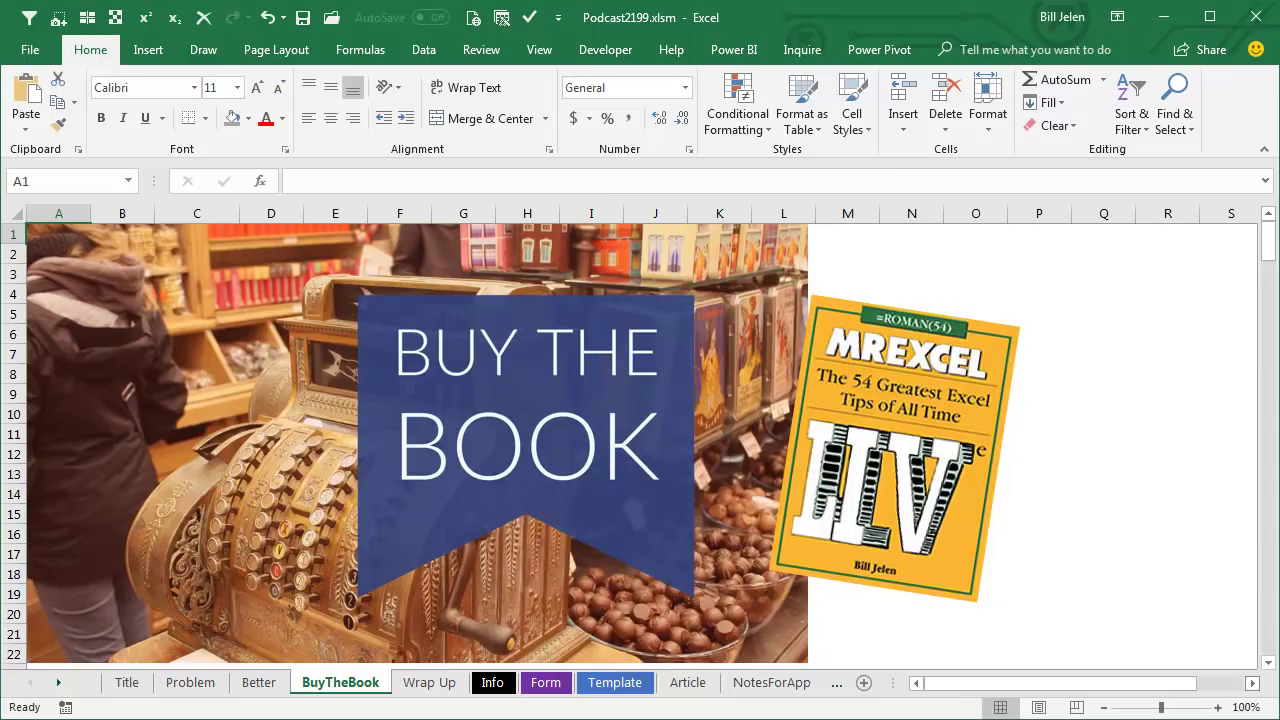
key("ctrl+Page_Down")
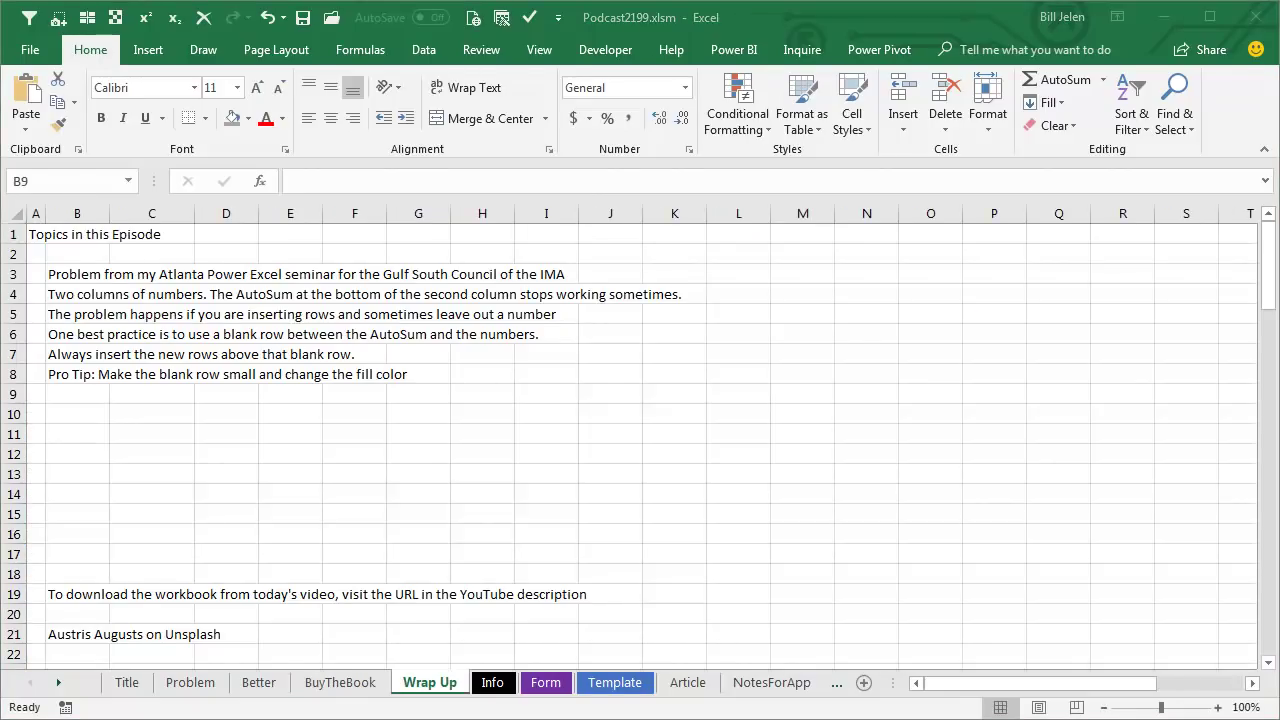